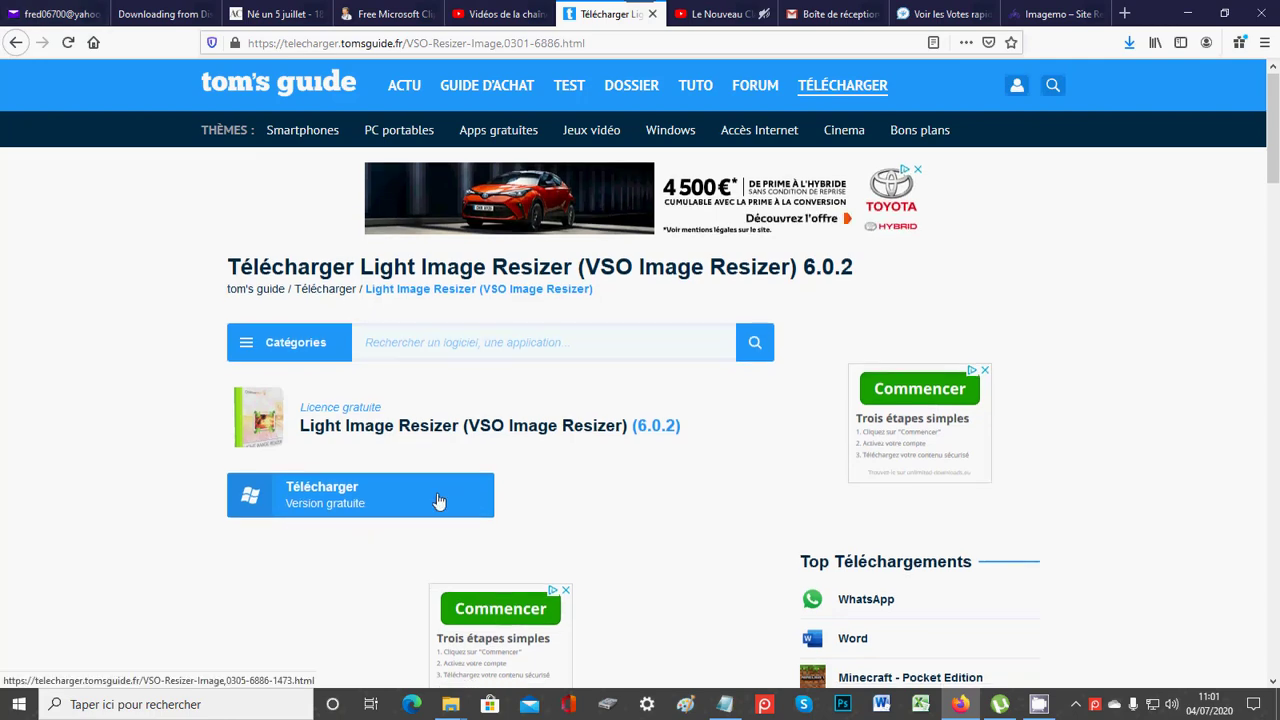
Read through the description and specifications of Light Image Resizer on its Tom's Guide download page.
{"action": "scroll", "coordinate": [440, 503], "scroll_direction": "down", "scroll_amount": 3}
{"action": "scroll", "coordinate": [466, 473], "scroll_direction": "down", "scroll_amount": 2}
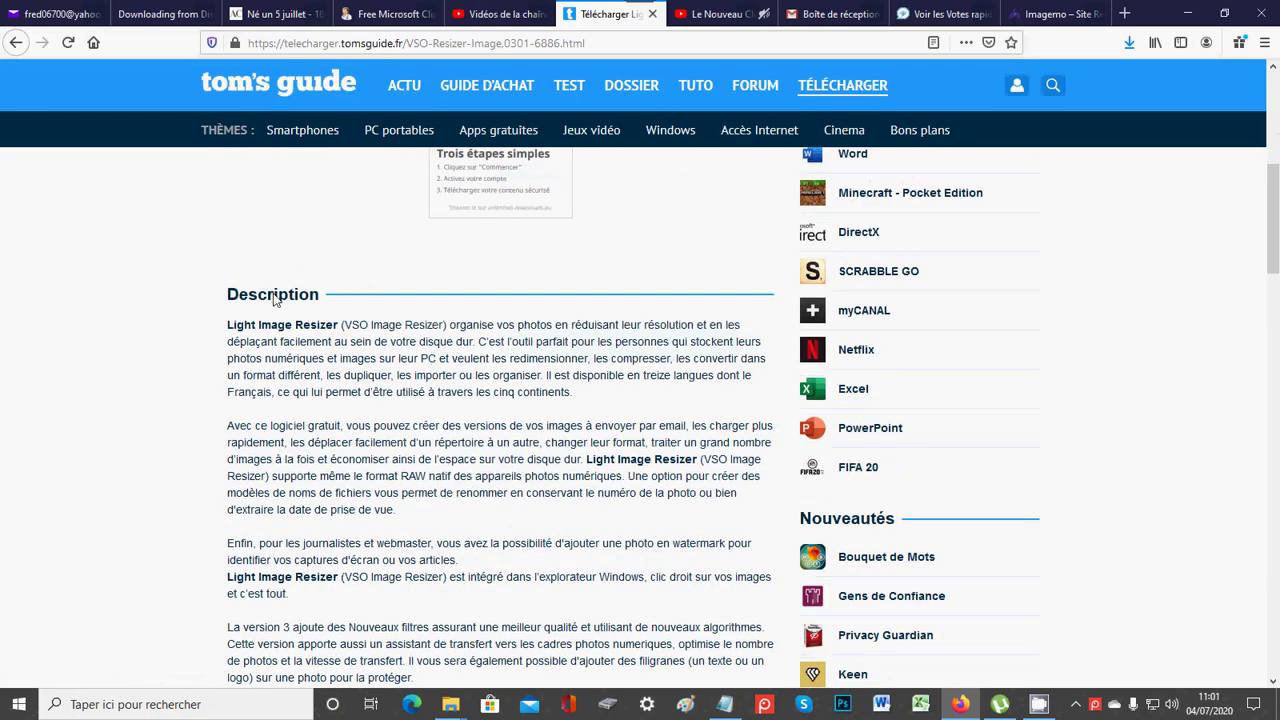
{"action": "scroll", "coordinate": [272, 296], "scroll_direction": "down", "scroll_amount": 1}
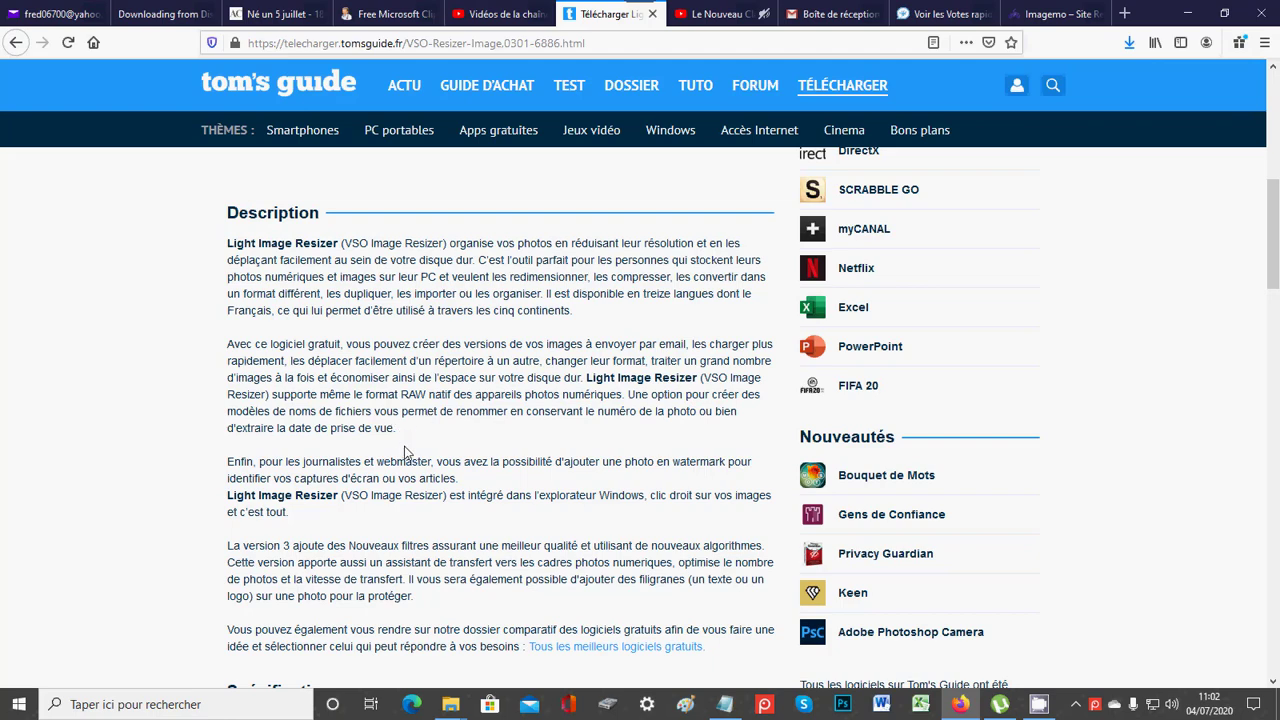
{"action": "scroll", "coordinate": [410, 452], "scroll_direction": "down", "scroll_amount": 2}
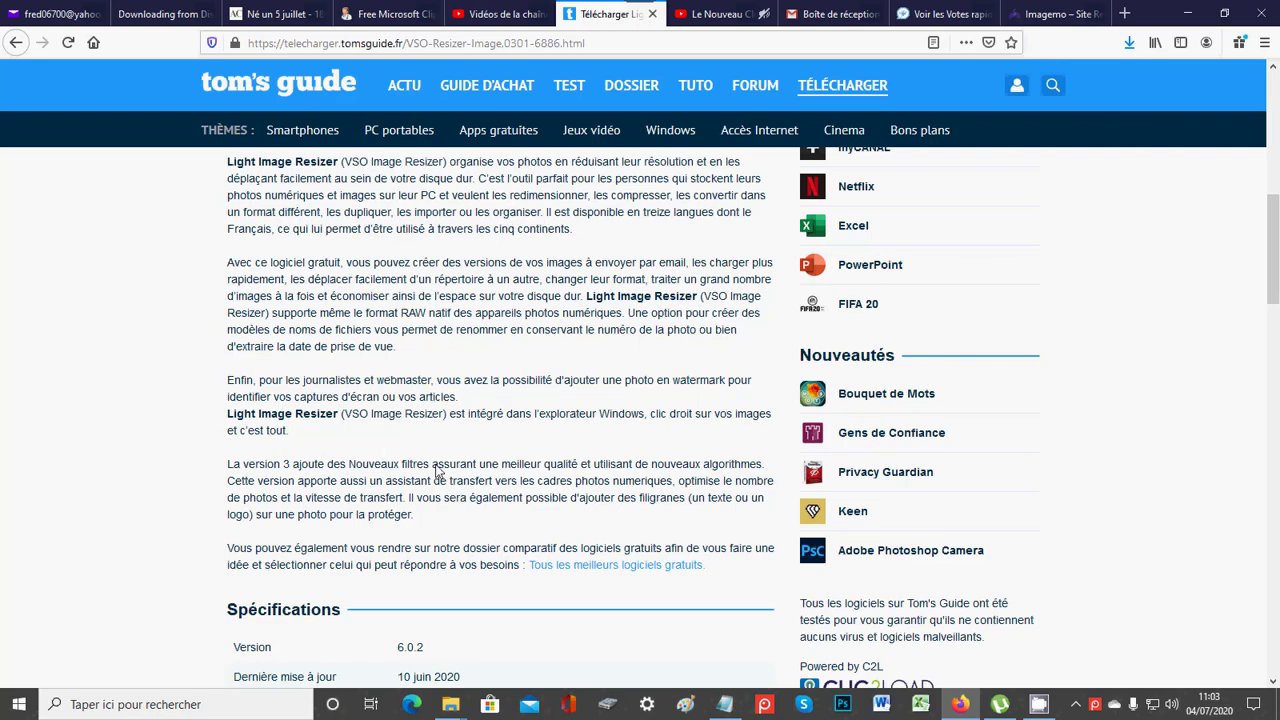
{"action": "scroll", "coordinate": [437, 469], "scroll_direction": "down", "scroll_amount": 3}
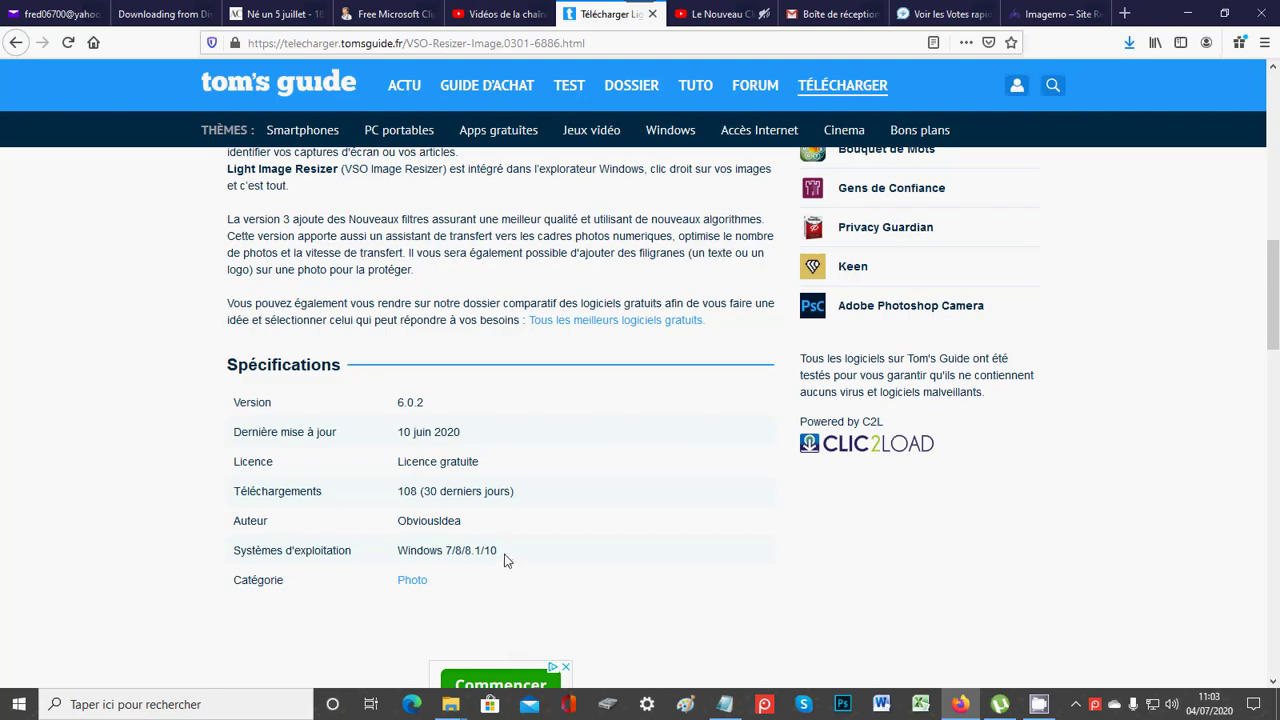
{"action": "scroll", "coordinate": [495, 550], "scroll_direction": "down", "scroll_amount": 2}
{"action": "scroll", "coordinate": [489, 534], "scroll_direction": "up", "scroll_amount": 10}
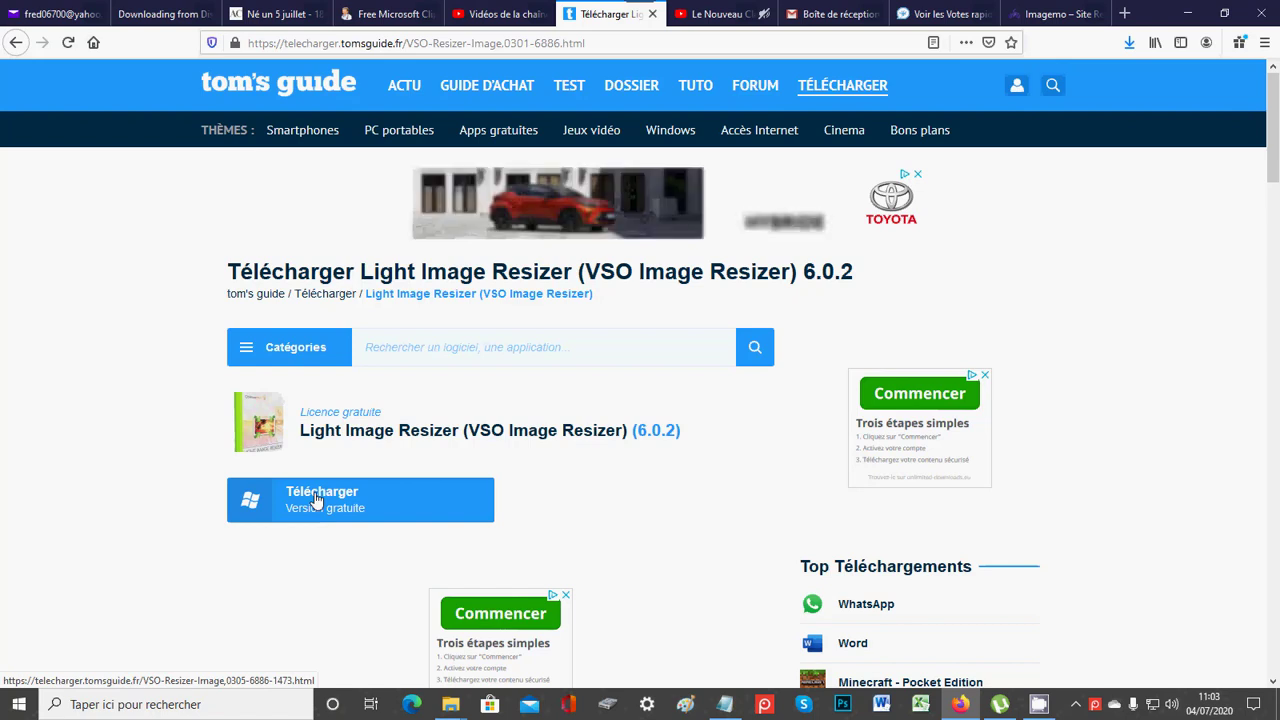
Download the free version of Light Image Resizer as light_image_resizer6_setup.exe and close the download window.
{"action": "left_click", "coordinate": [316, 500]}
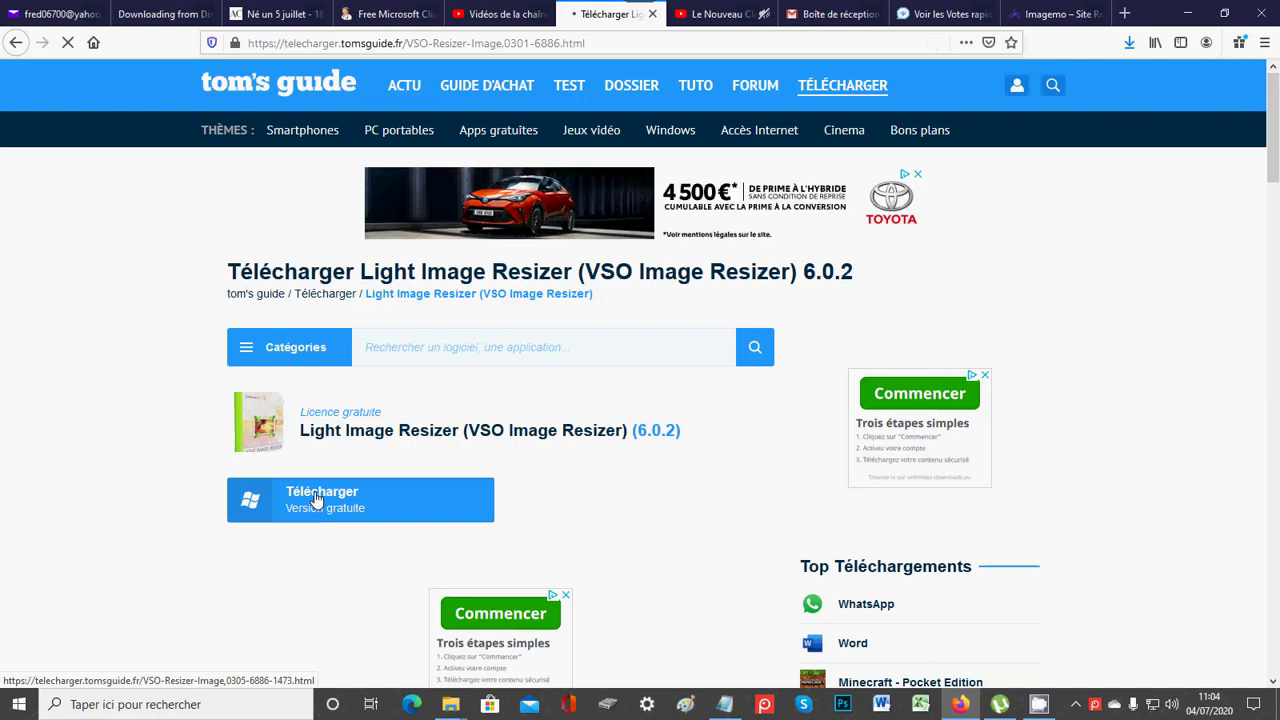
{"action": "left_click", "coordinate": [316, 499]}
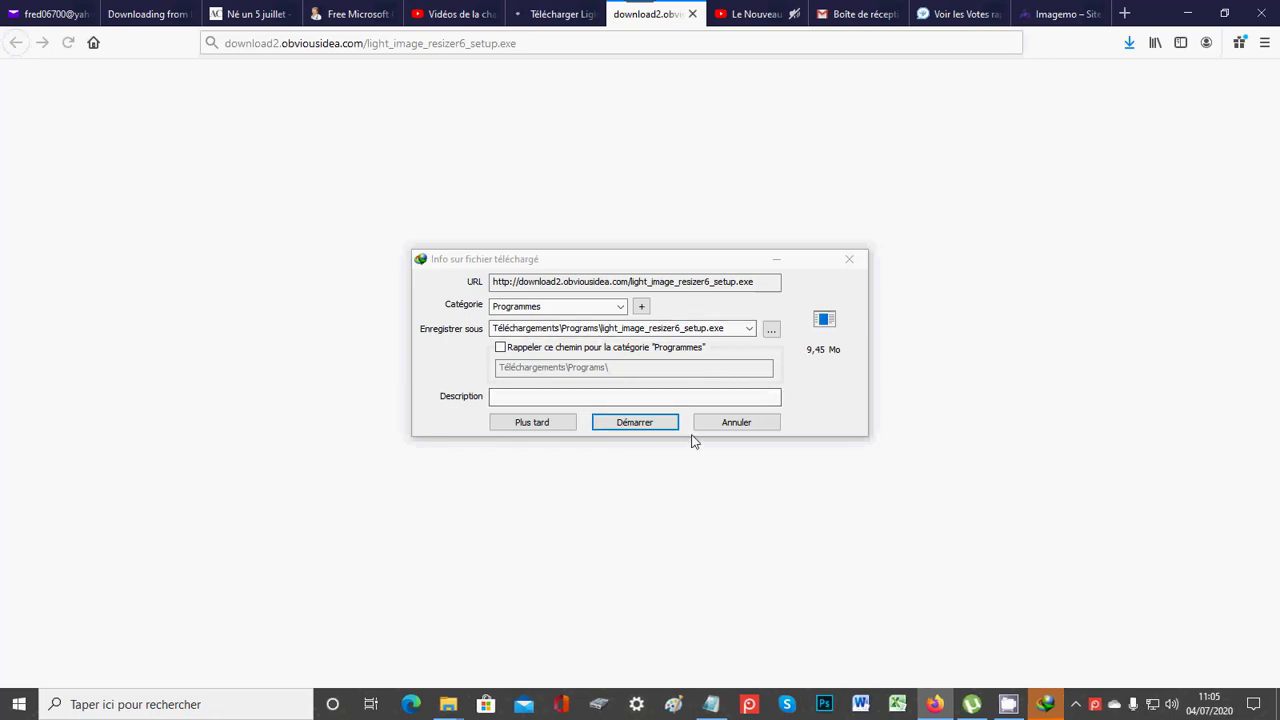
{"action": "left_click", "coordinate": [640, 424]}
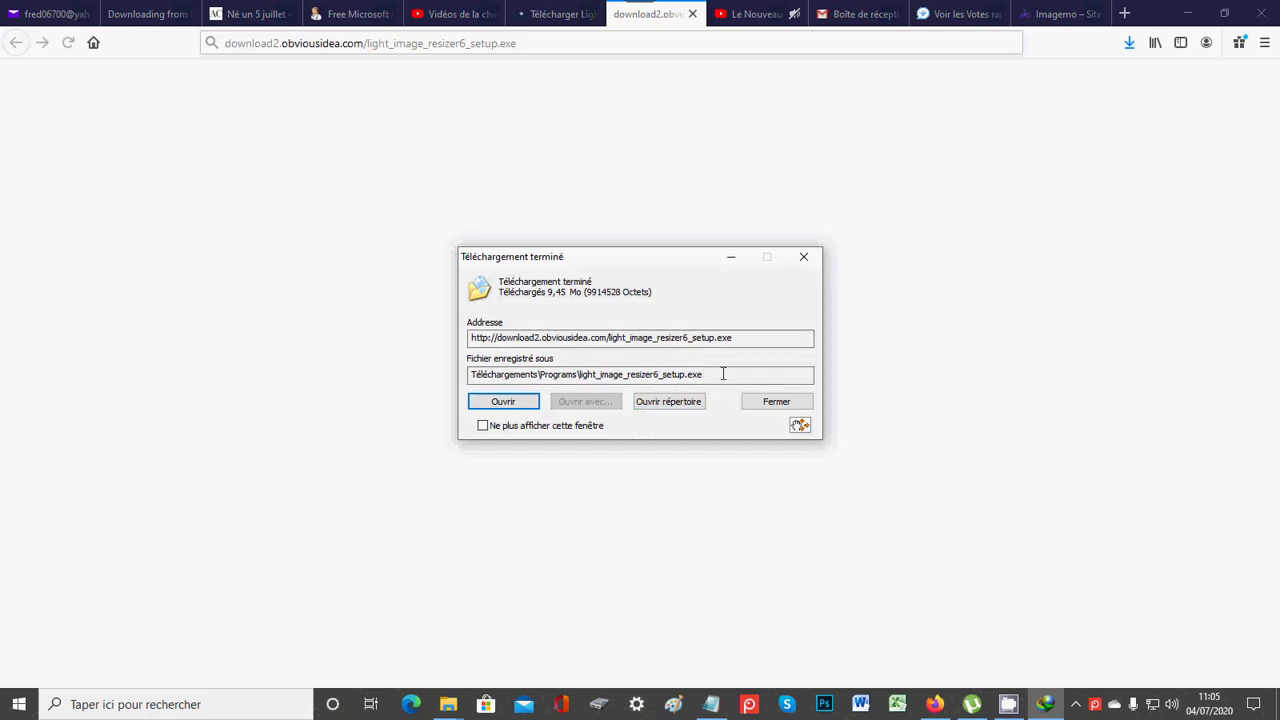
{"action": "left_click", "coordinate": [776, 401]}
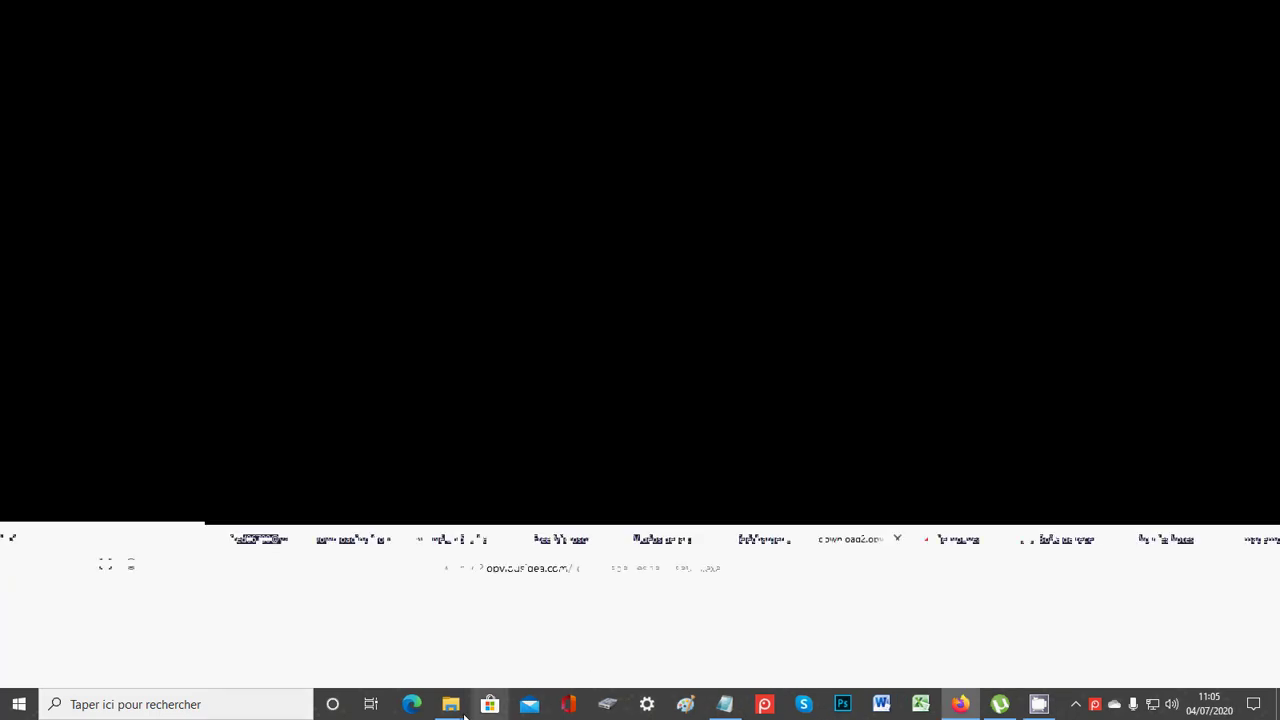
Switch to File Explorer and open the Programs folder inside Téléchargements.
{"action": "mouse_move", "coordinate": [457, 705]}
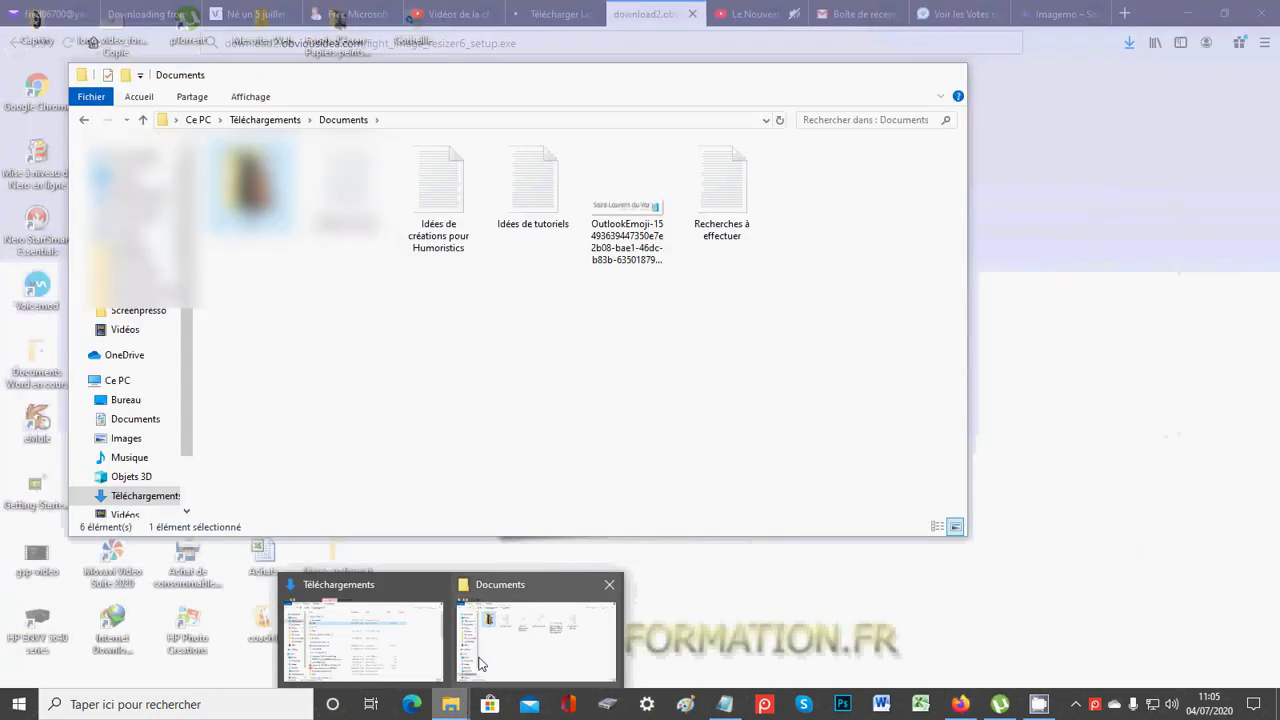
{"action": "left_click", "coordinate": [494, 663]}
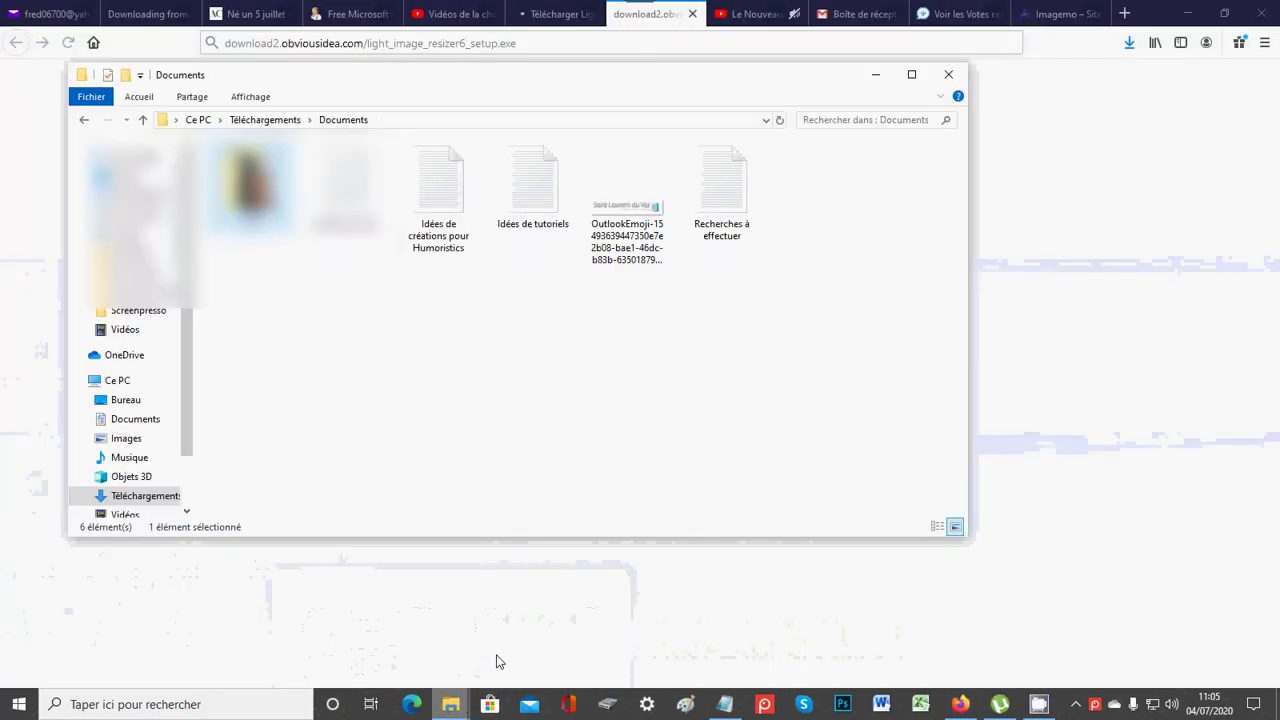
{"action": "left_click", "coordinate": [266, 120]}
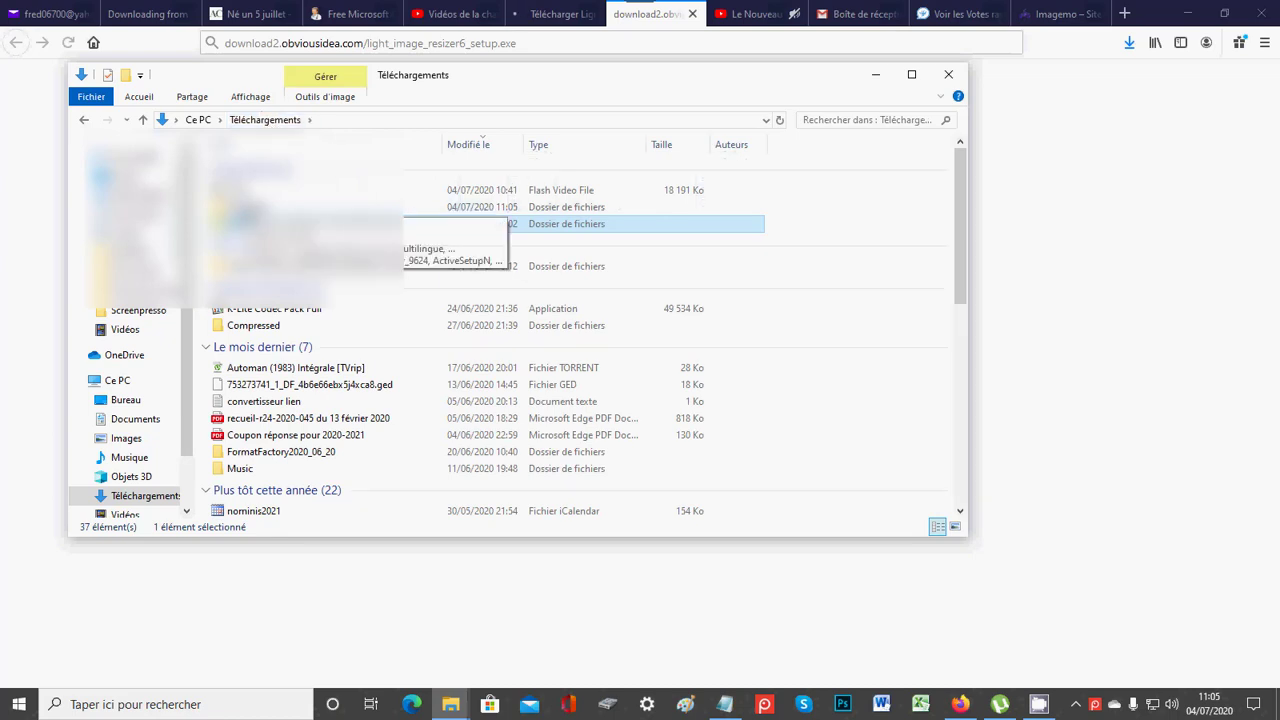
{"action": "left_click", "coordinate": [252, 208]}
{"action": "double_click", "coordinate": [262, 206]}
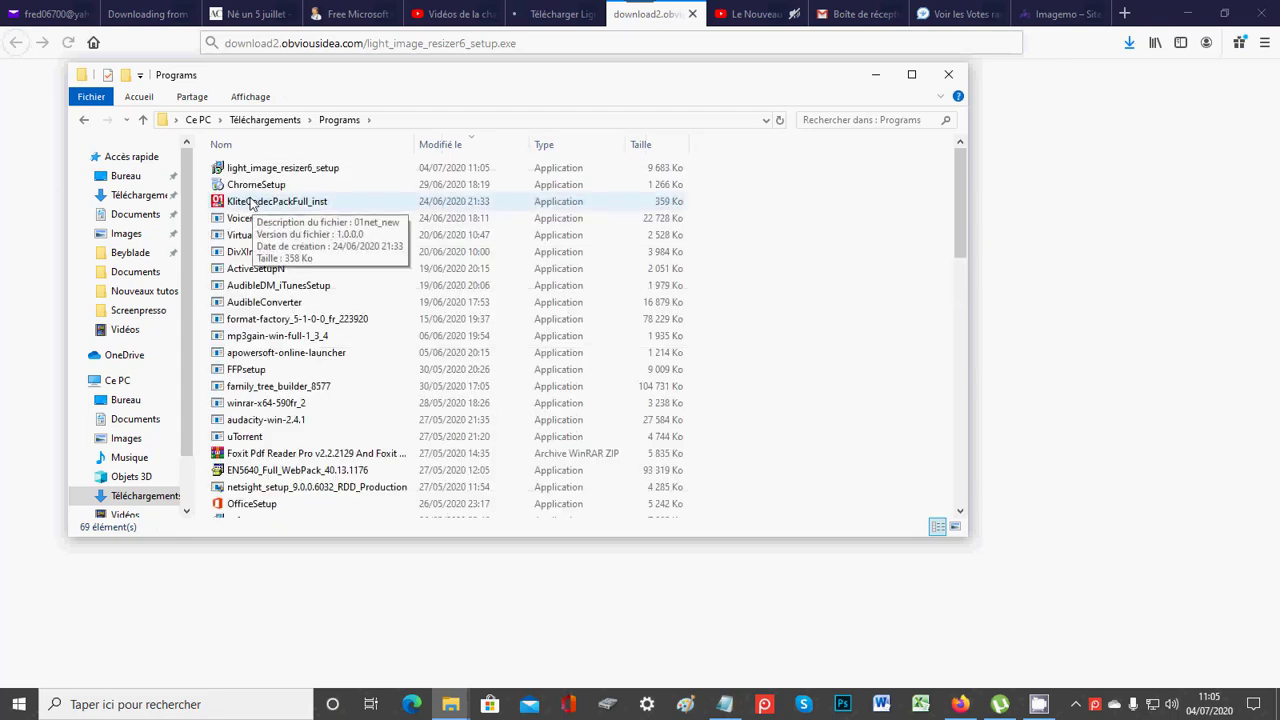
Run light_image_resizer6_setup from the Programs folder, authorise it and minimise the folder window.
{"action": "left_click", "coordinate": [283, 168]}
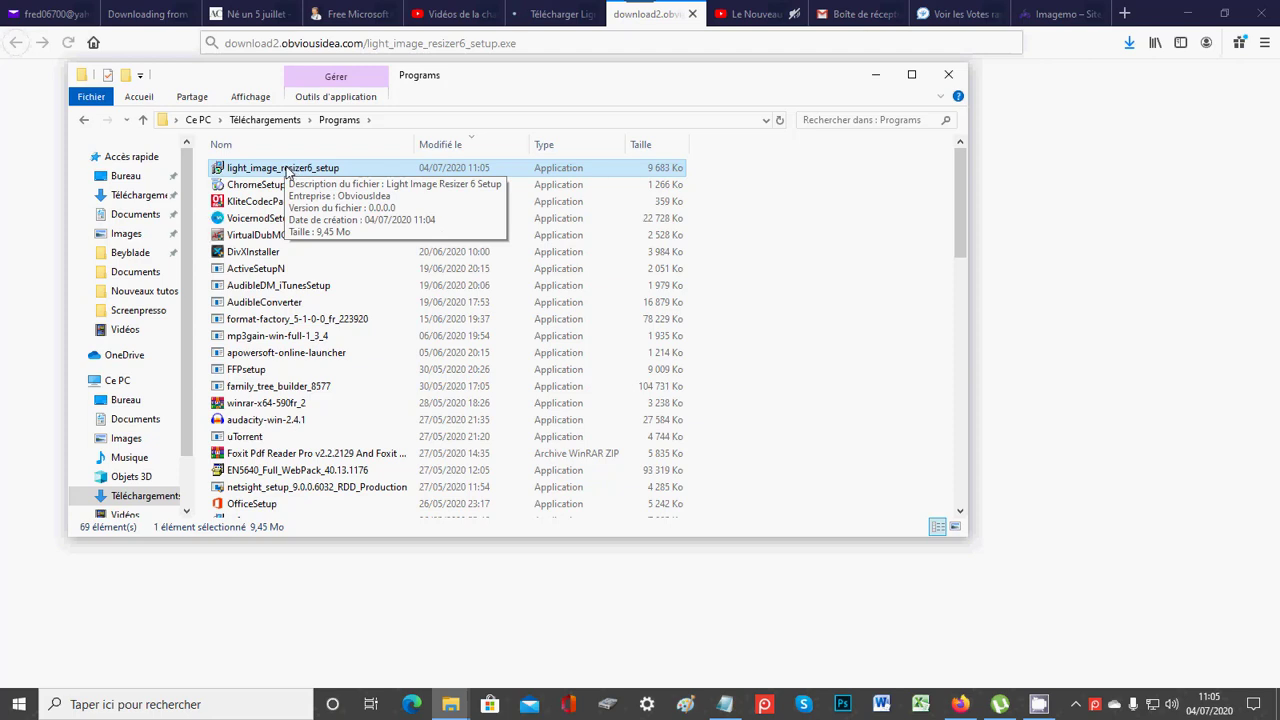
{"action": "double_click", "coordinate": [286, 172]}
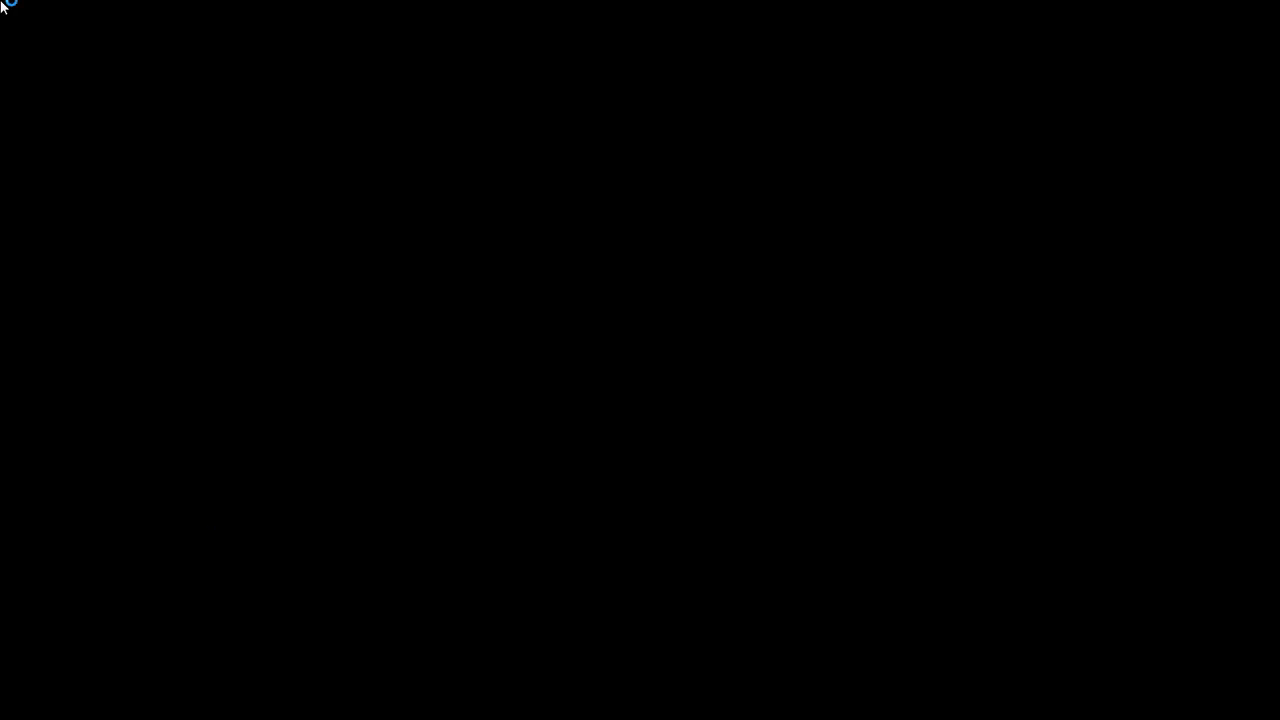
{"action": "left_click", "coordinate": [565, 455]}
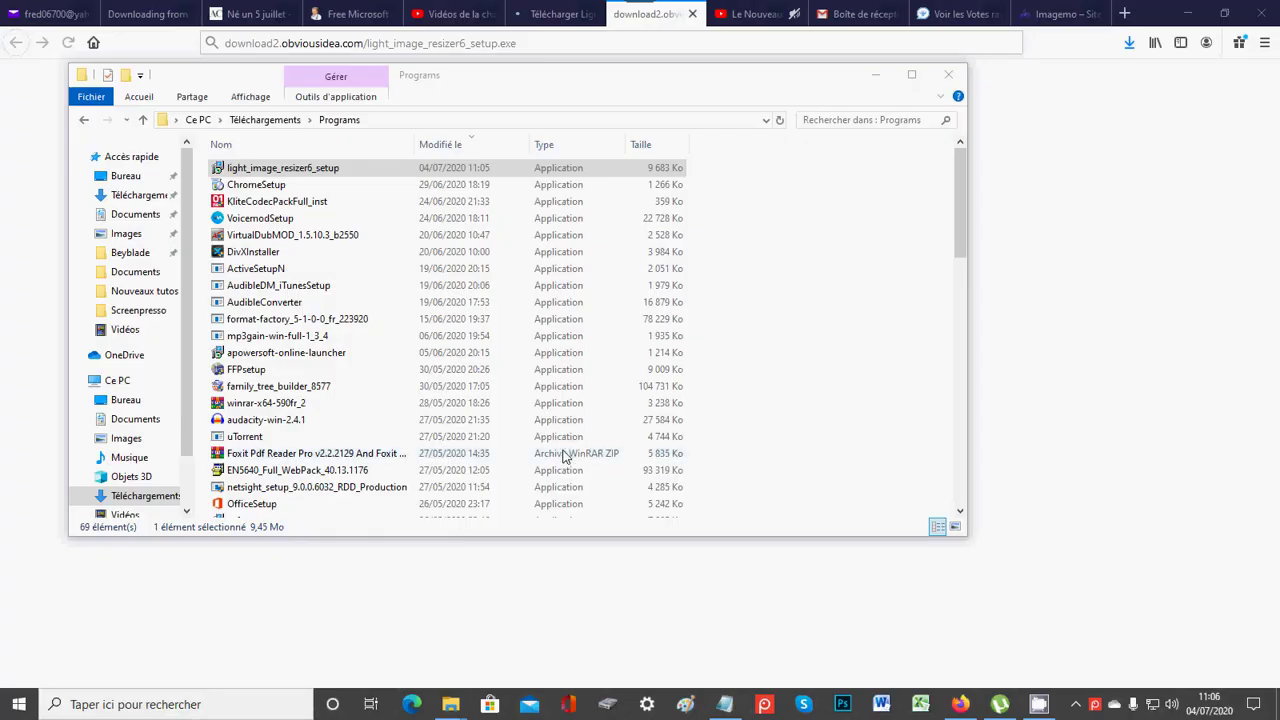
{"action": "left_click", "coordinate": [875, 79]}
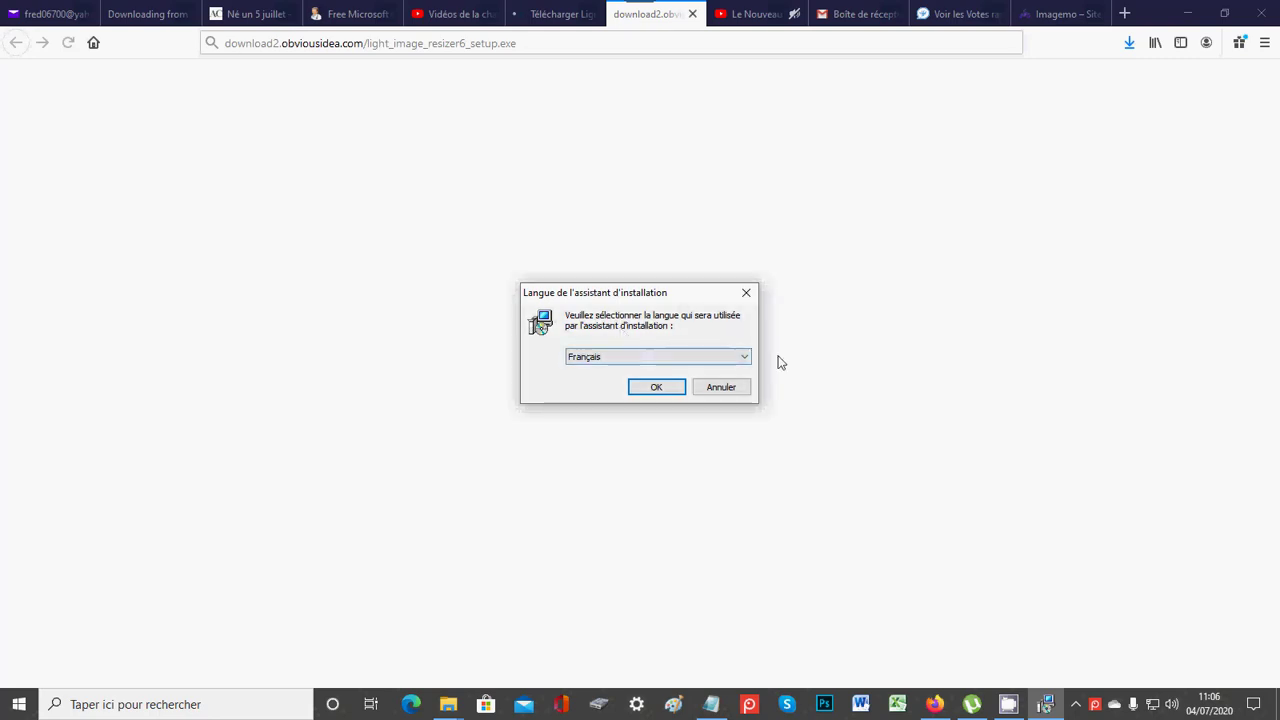
Look through the installer's available languages and confirm Français as the setup language.
{"action": "left_click", "coordinate": [746, 363]}
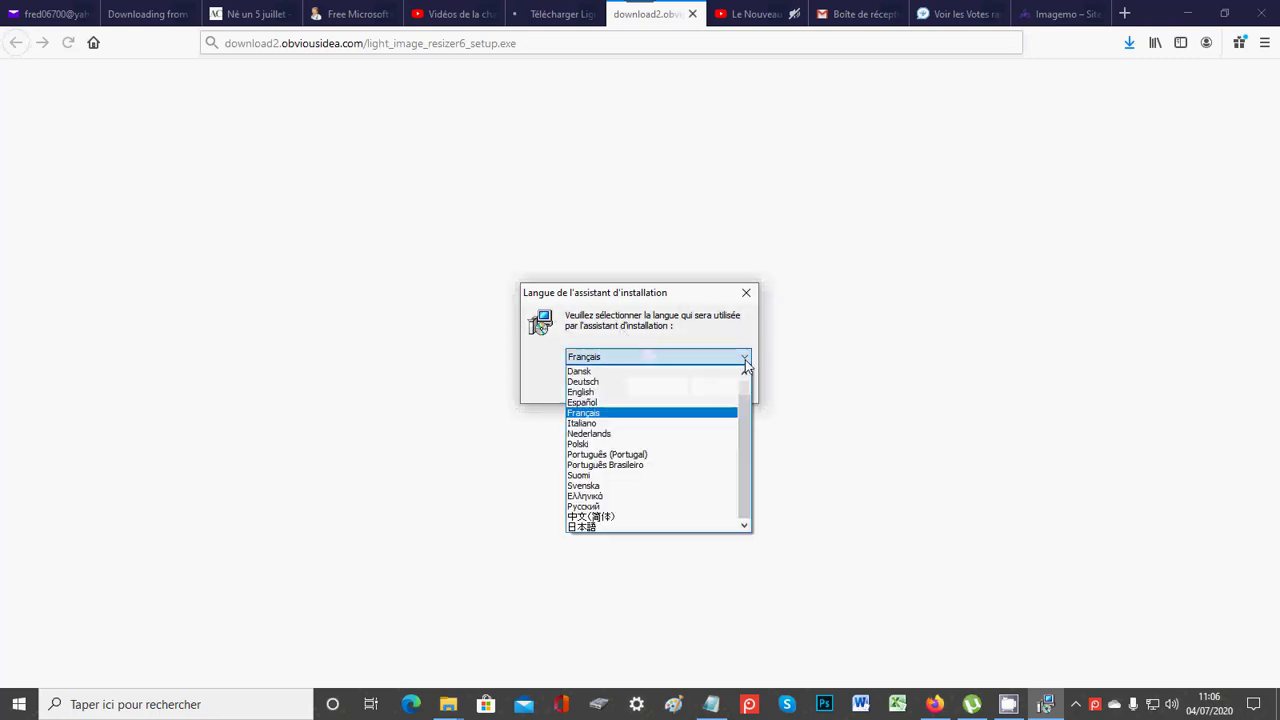
{"action": "left_click", "coordinate": [744, 376]}
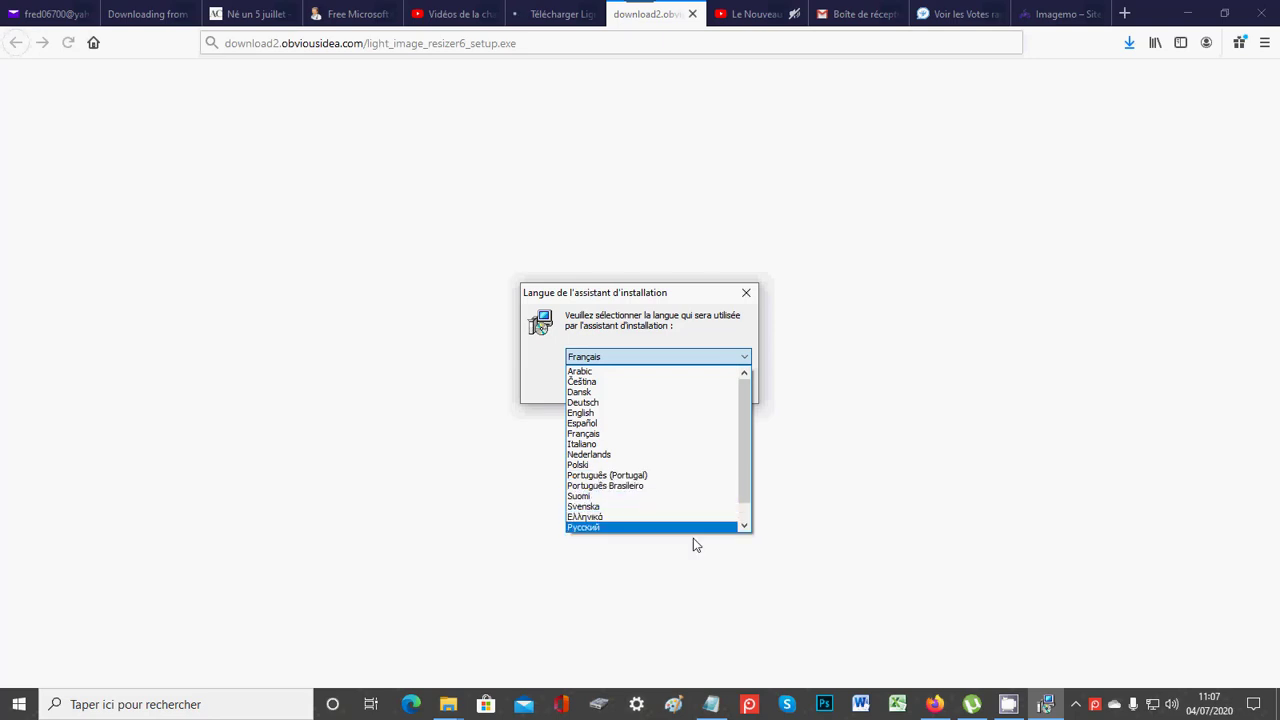
{"action": "left_click", "coordinate": [744, 527]}
{"action": "left_click", "coordinate": [744, 527]}
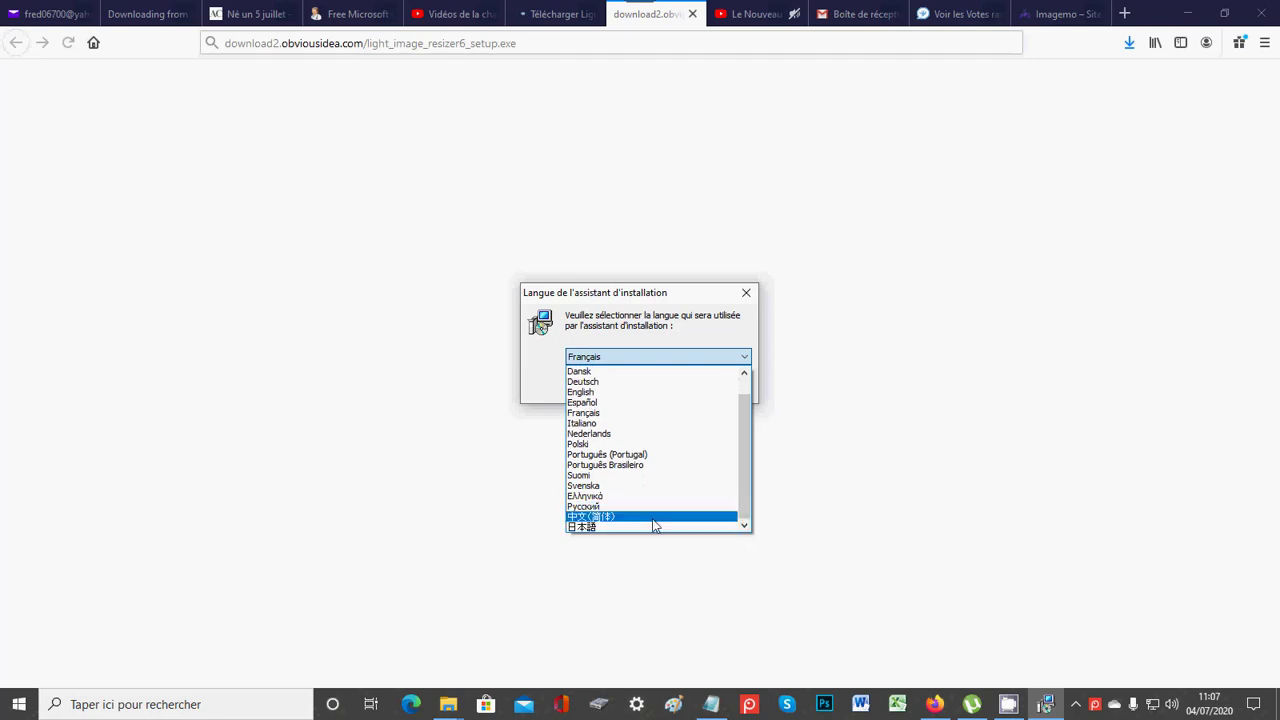
{"action": "left_click", "coordinate": [594, 415]}
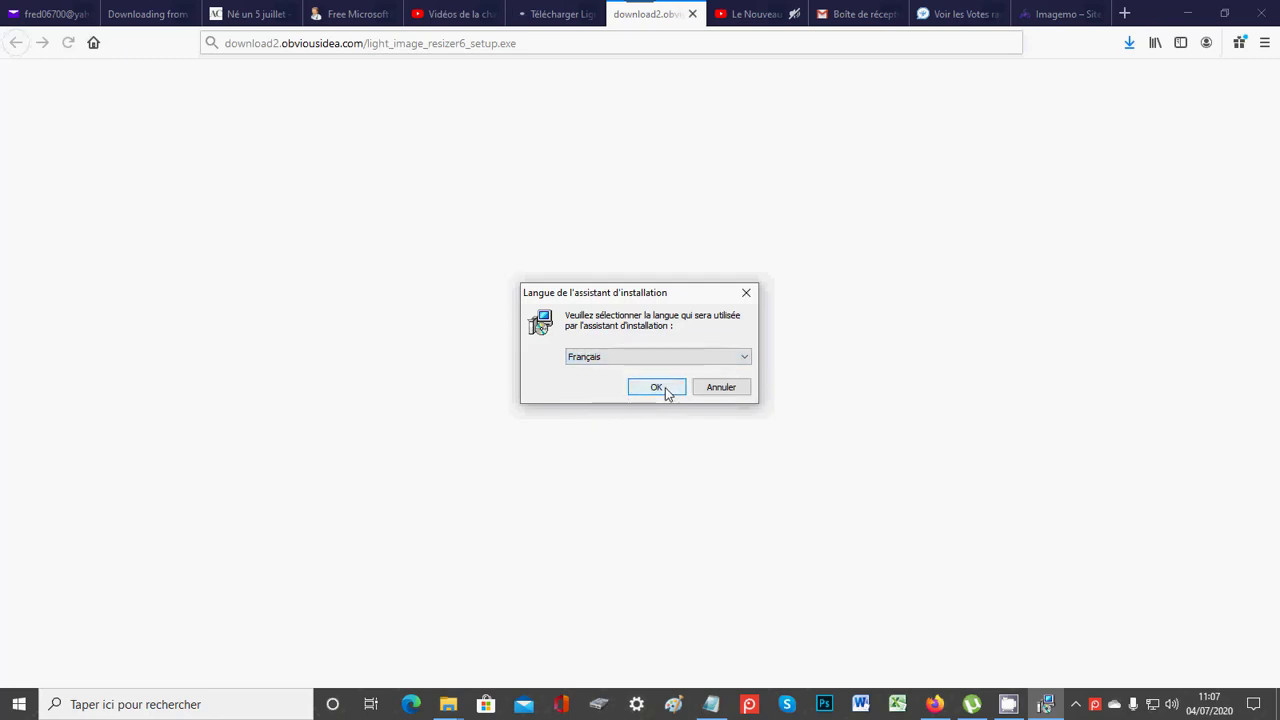
{"action": "left_click", "coordinate": [665, 389]}
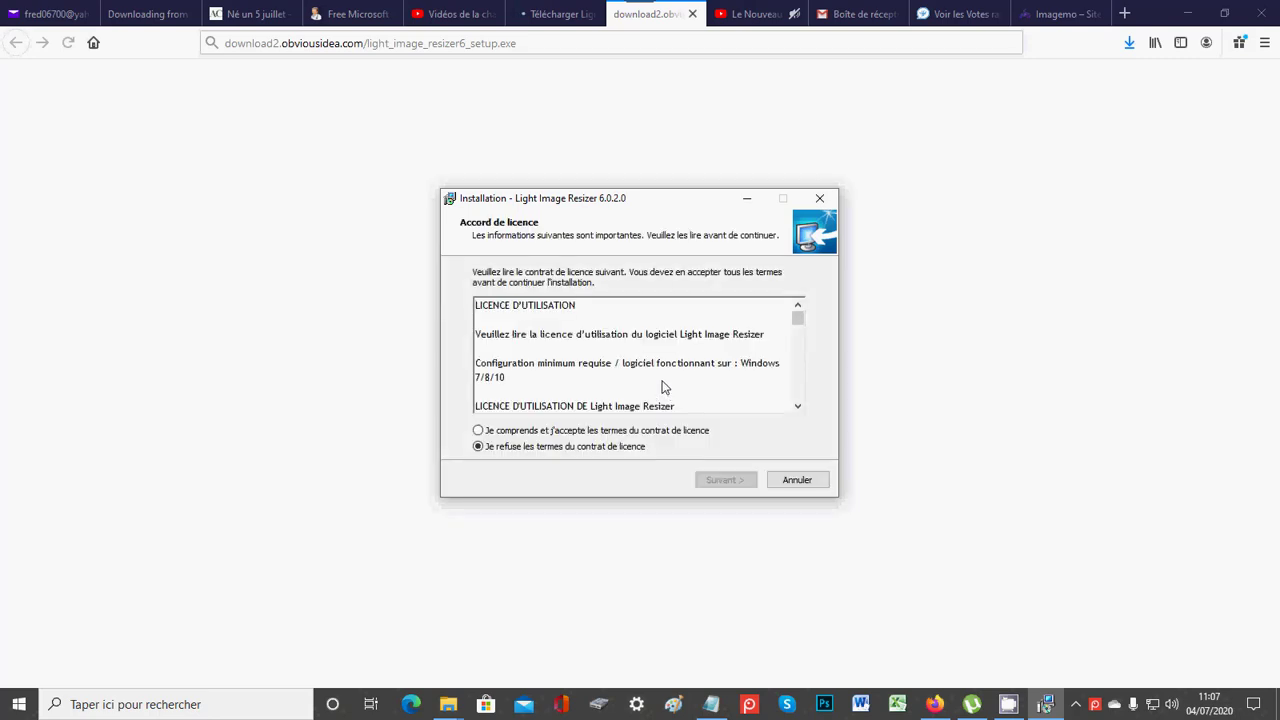
Accept the terms of the Light Image Resizer licence agreement and continue to the destination folder choice.
{"action": "left_click", "coordinate": [479, 431]}
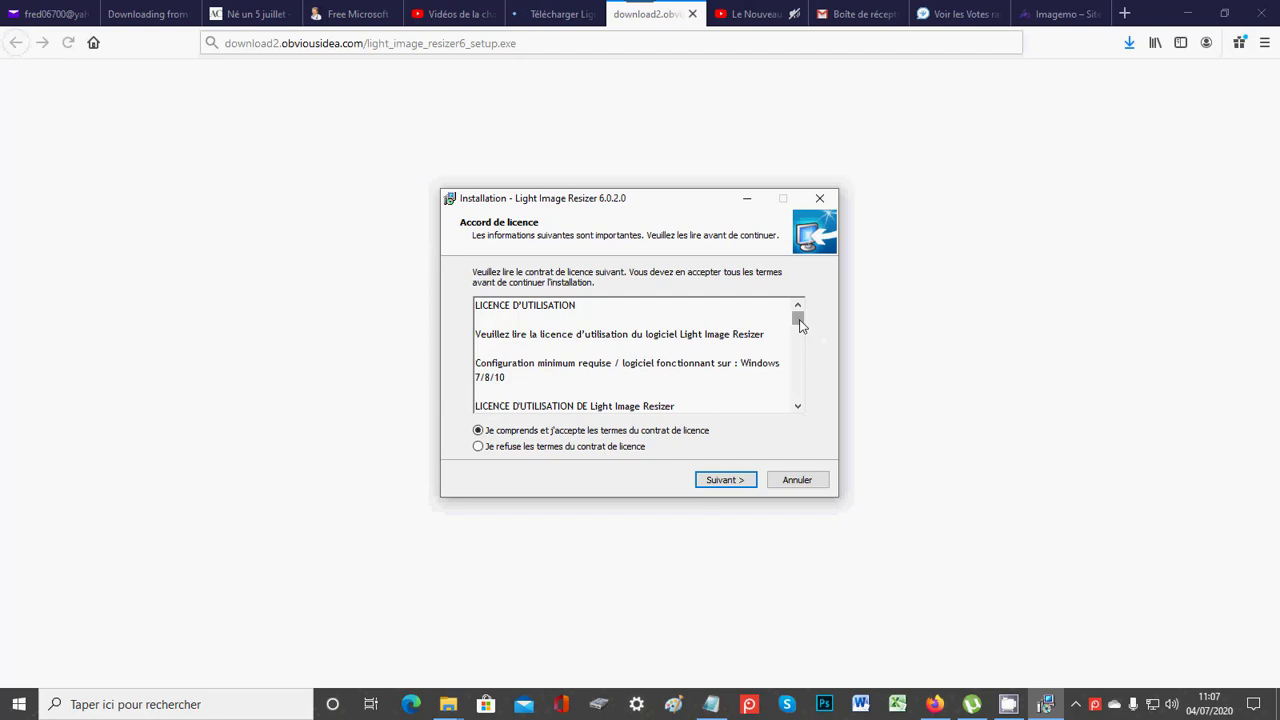
{"action": "mouse_move", "coordinate": [799, 325]}
{"action": "left_mouse_down"}
{"action": "mouse_move", "coordinate": [797, 407]}
{"action": "mouse_move", "coordinate": [799, 303]}
{"action": "left_mouse_up"}
{"action": "left_click", "coordinate": [726, 481]}
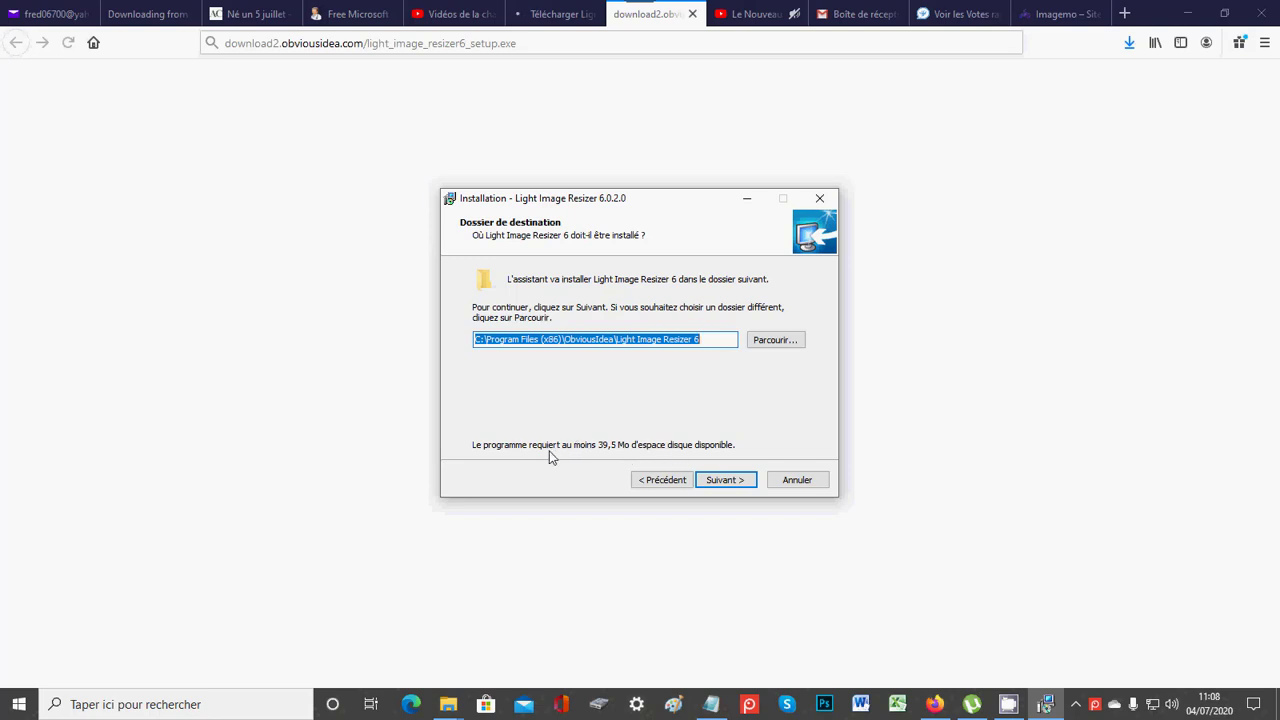
Install Light Image Resizer 6 with the default destination folder, Start menu folder and additional tasks.
{"action": "left_click", "coordinate": [725, 481]}
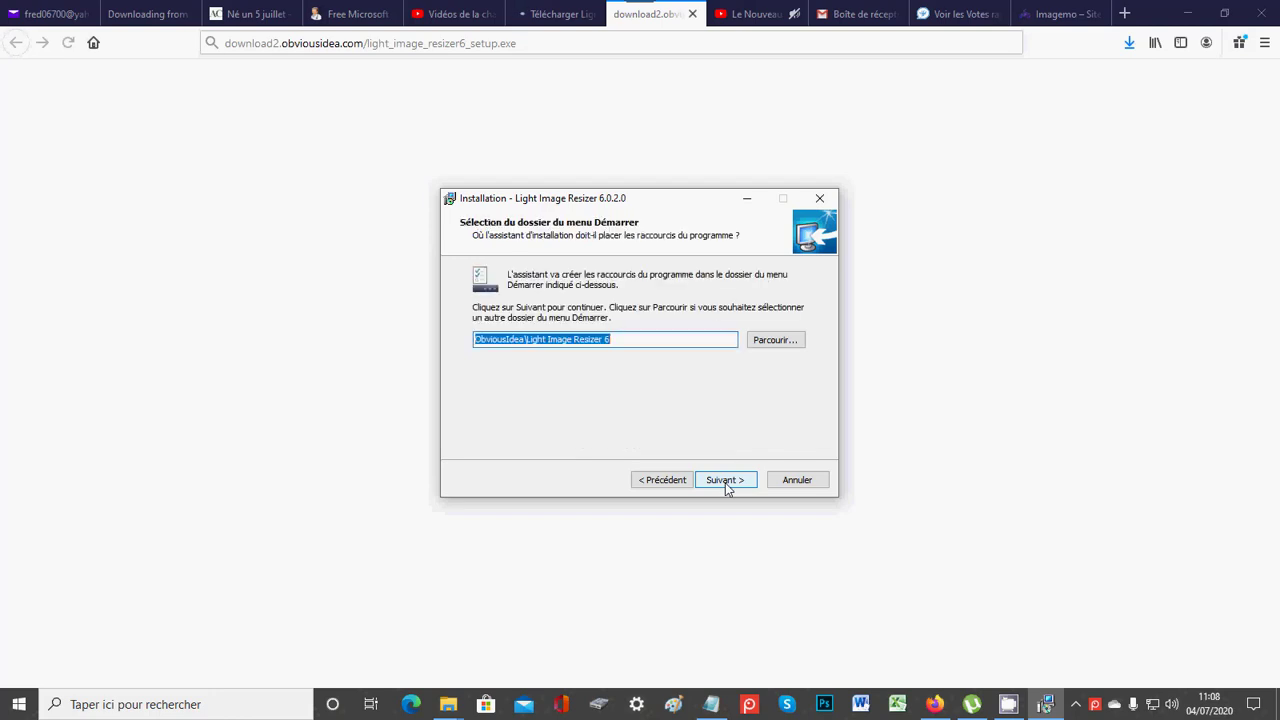
{"action": "left_click", "coordinate": [725, 481]}
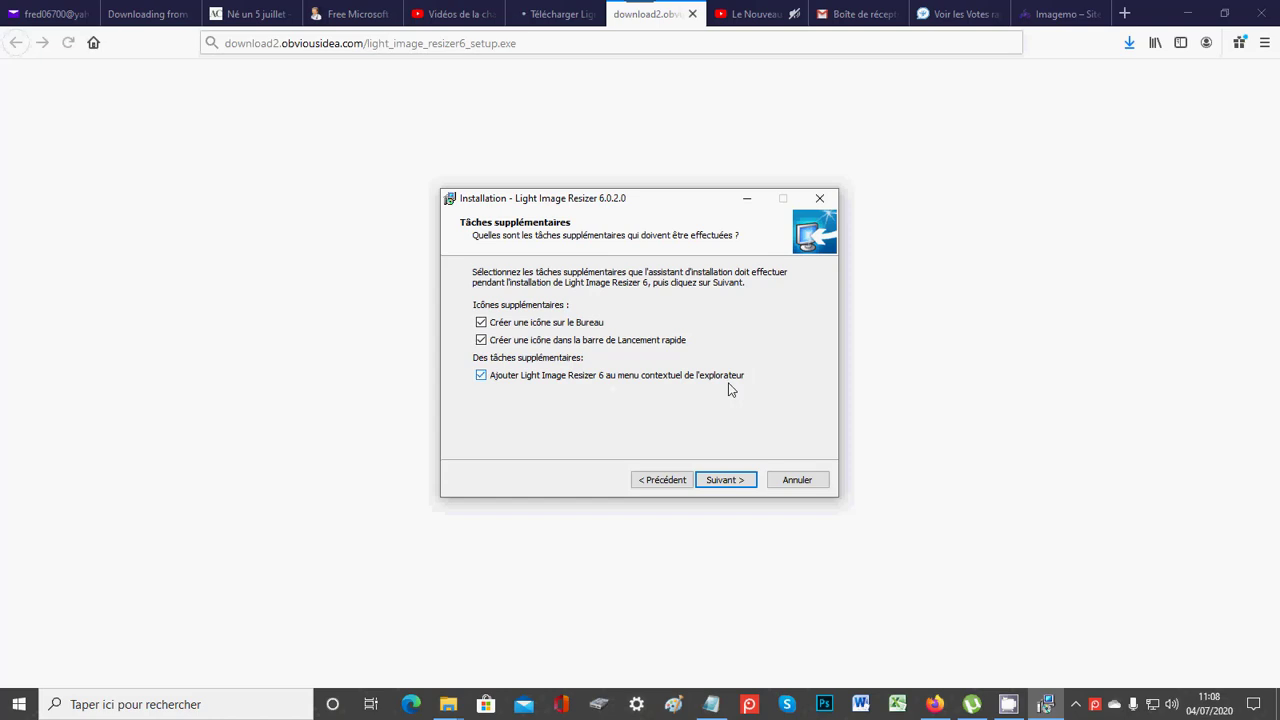
{"action": "left_click", "coordinate": [729, 481]}
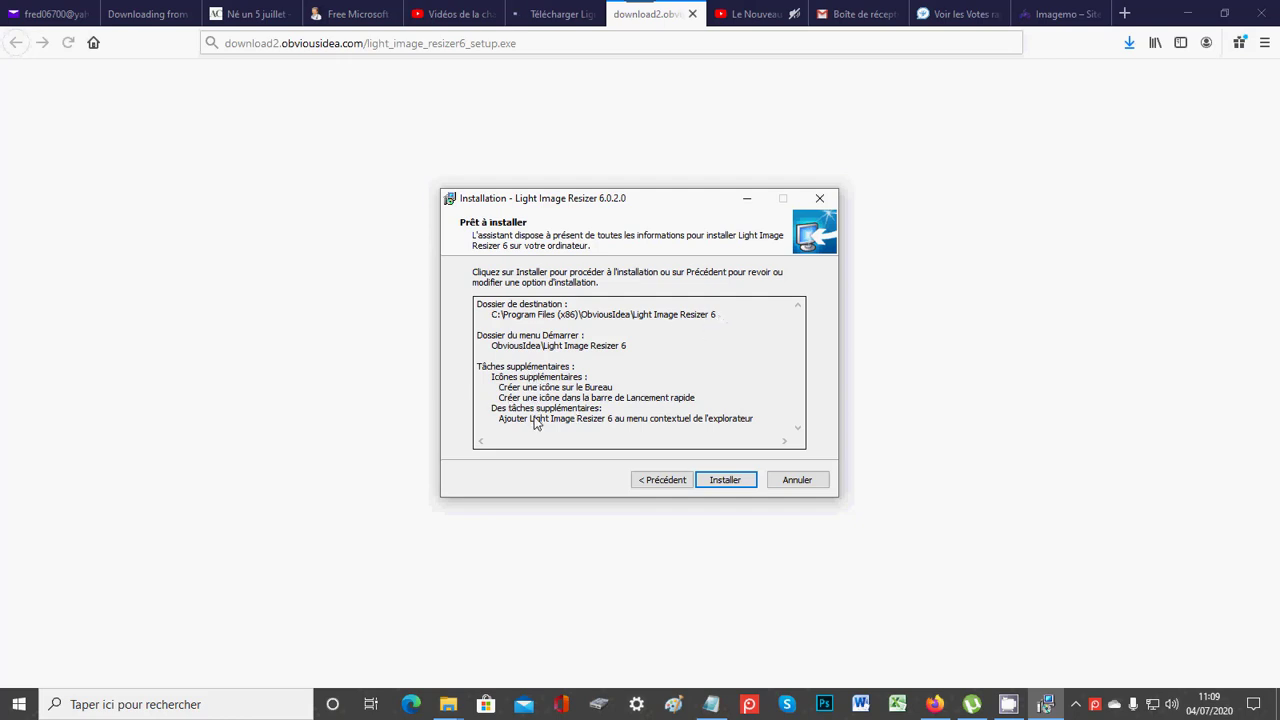
{"action": "left_click", "coordinate": [725, 480]}
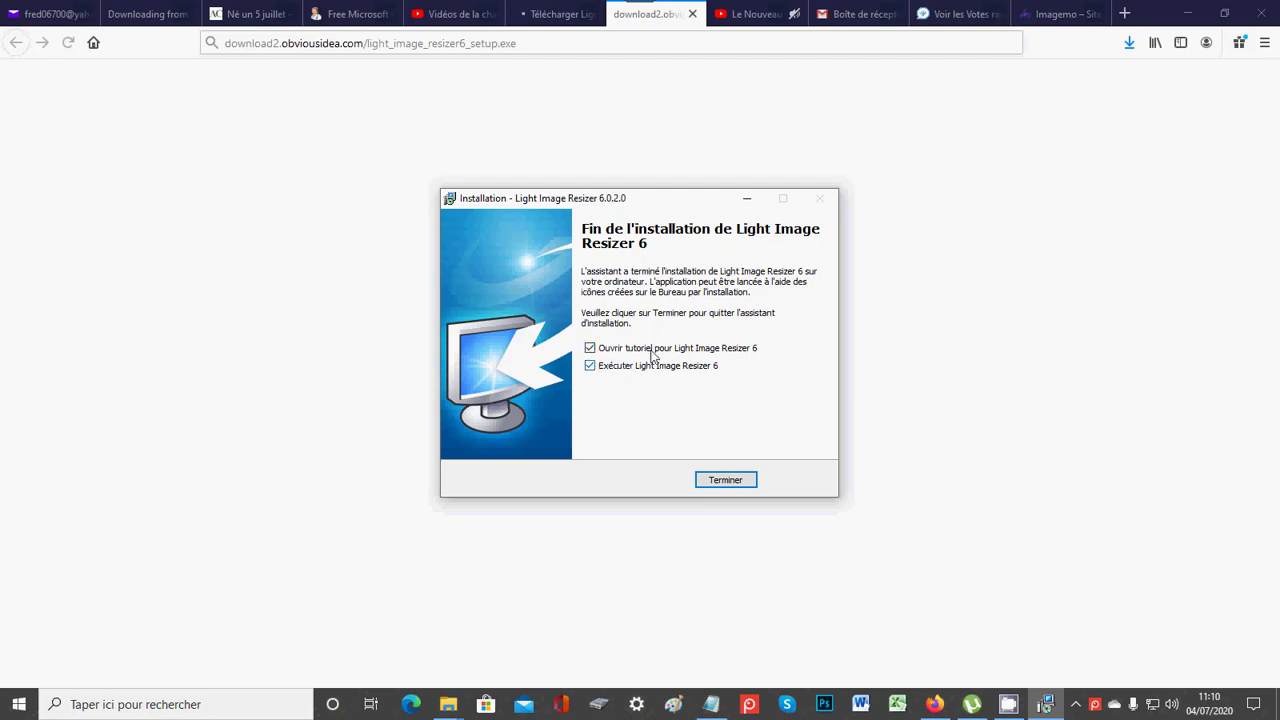
Finish the installer with the option to run Light Image Resizer 6 turned off, and minimise the browser to show the desktop.
{"action": "left_click", "coordinate": [591, 372]}
{"action": "left_click", "coordinate": [731, 484]}
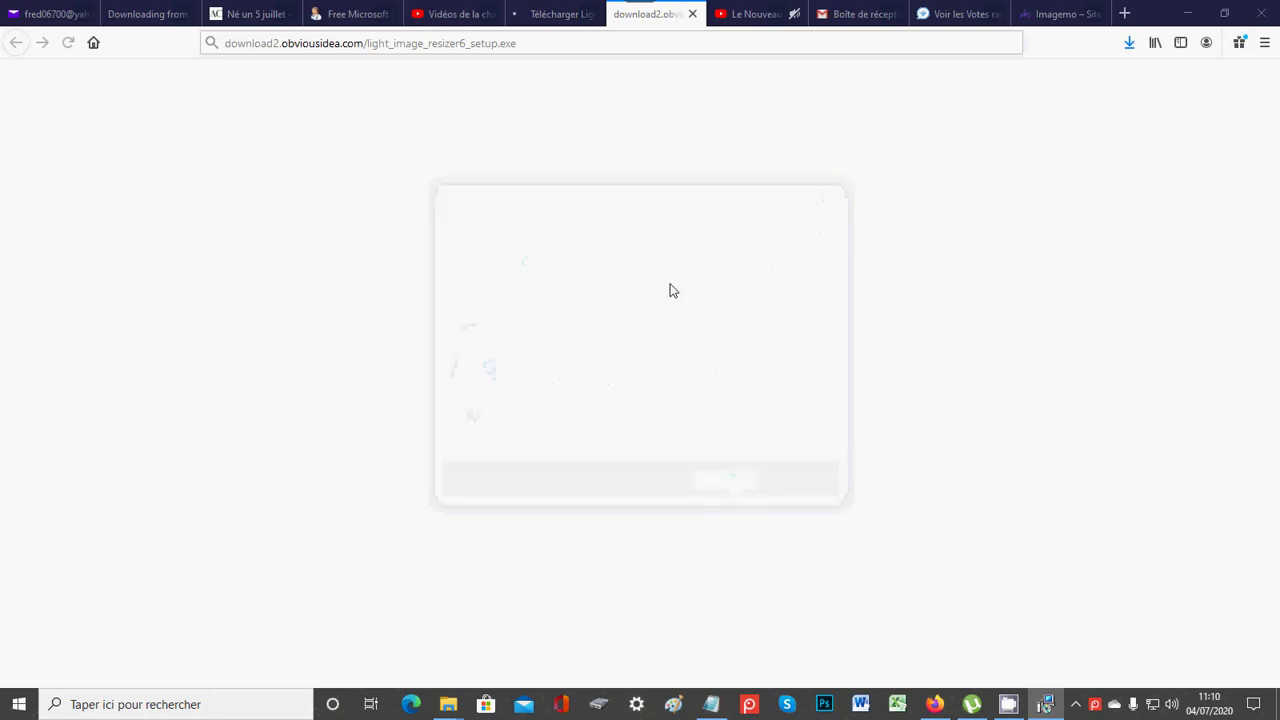
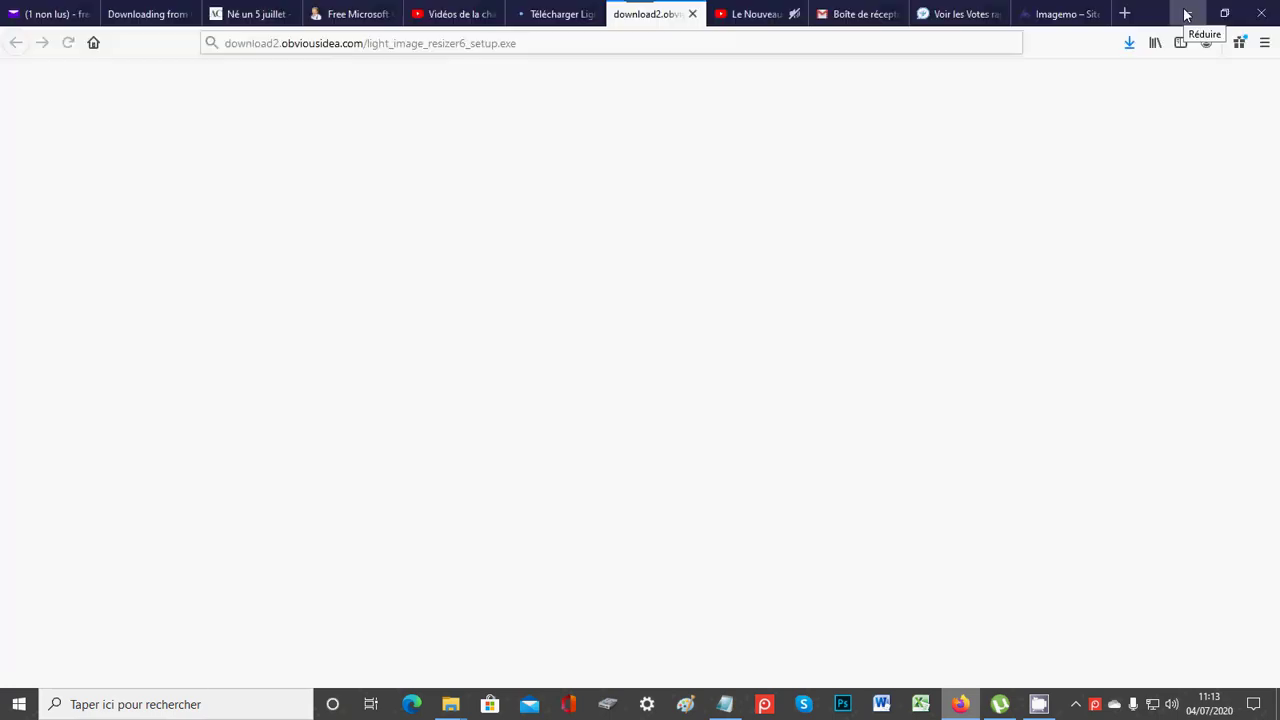
{"action": "left_click", "coordinate": [1185, 14]}
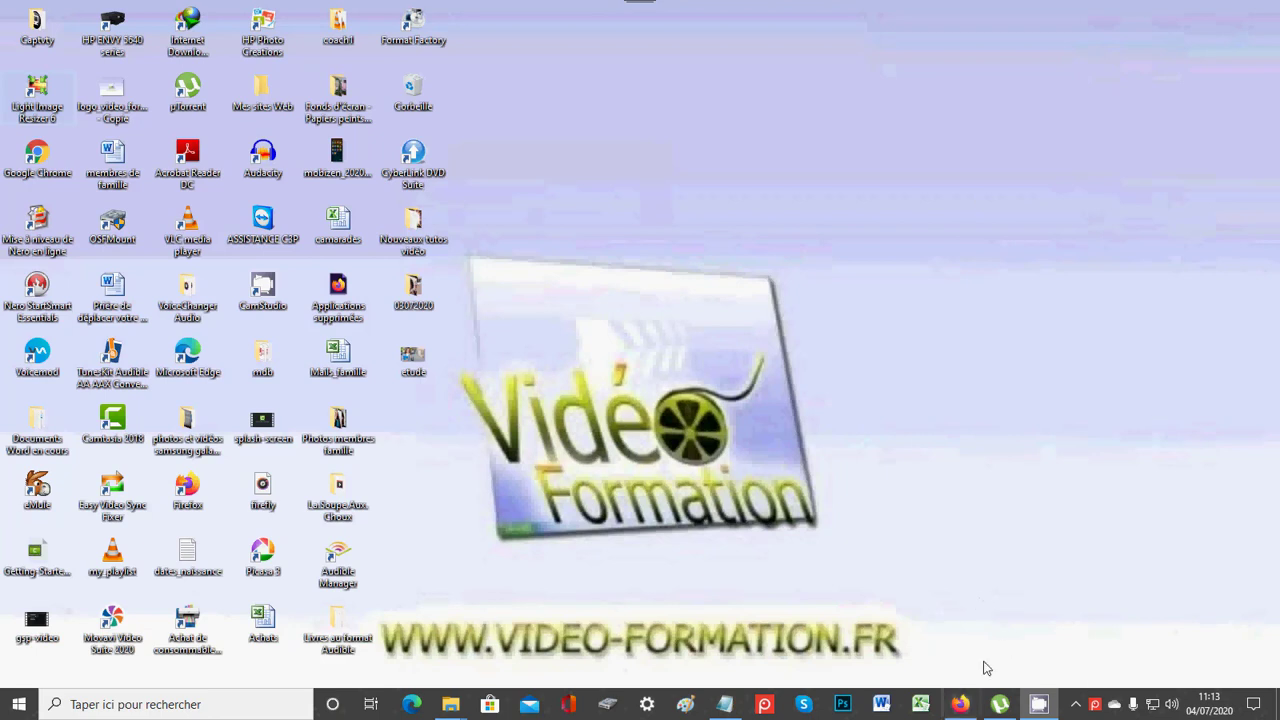
Return to the Tom's Guide thank-you page in Firefox and look over the similar and same-category software suggestions.
{"action": "left_click", "coordinate": [958, 706]}
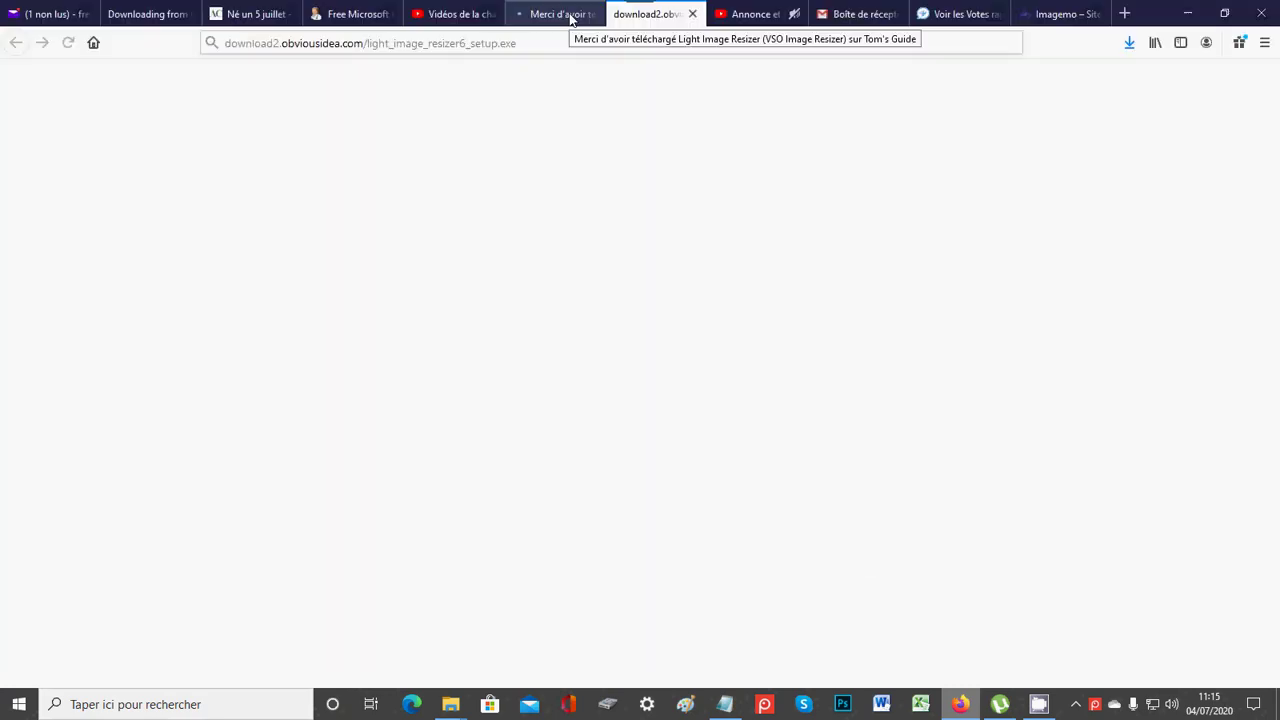
{"action": "left_click", "coordinate": [571, 19]}
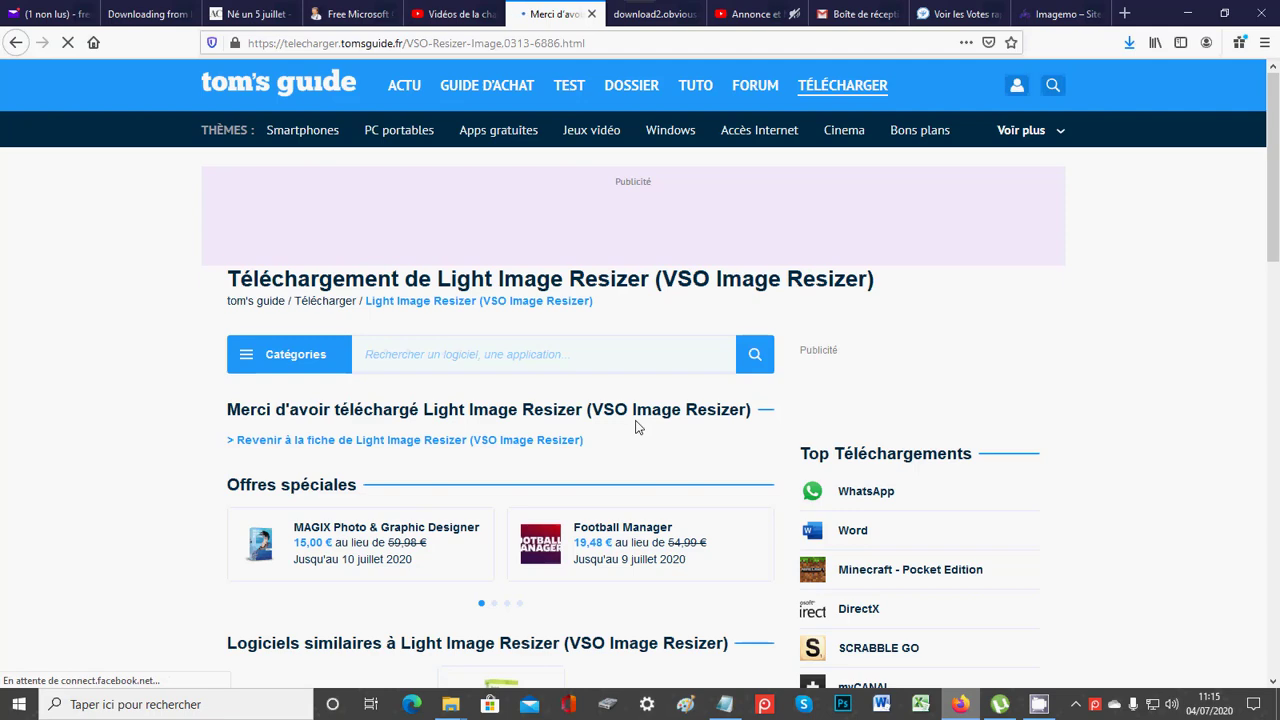
{"action": "scroll", "coordinate": [641, 377], "scroll_direction": "down", "scroll_amount": 3}
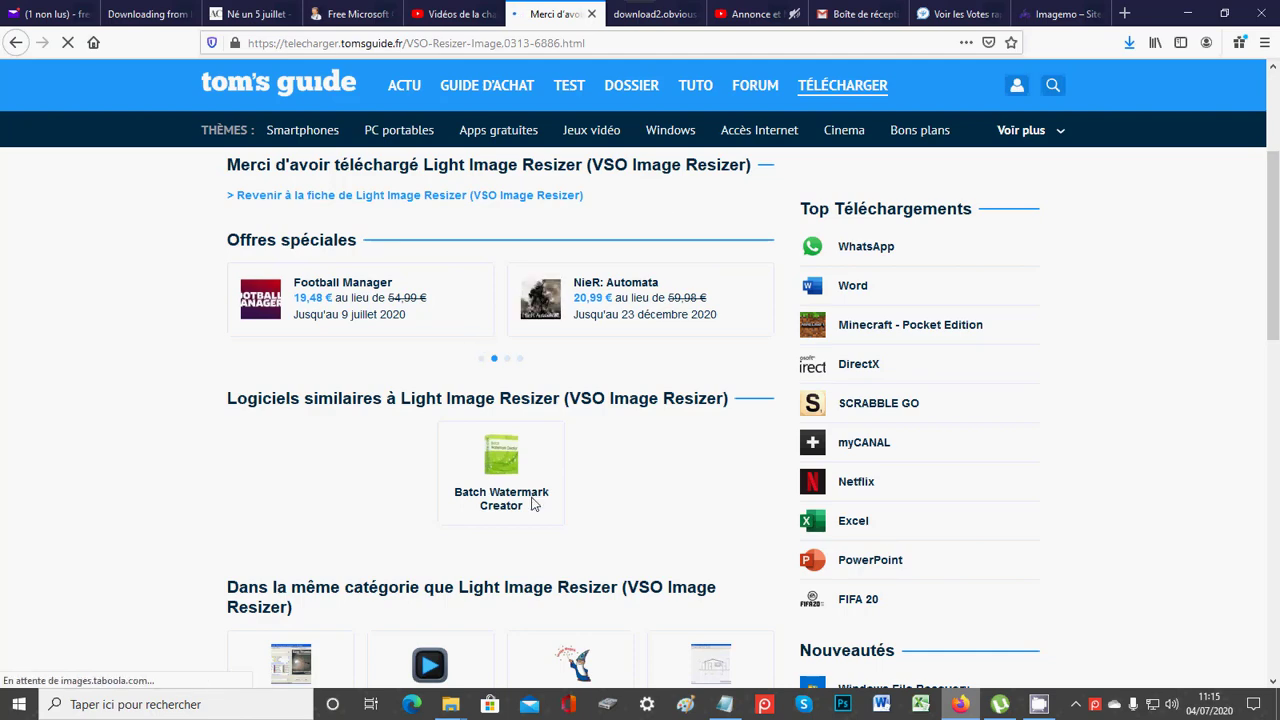
{"action": "scroll", "coordinate": [540, 490], "scroll_direction": "down", "scroll_amount": 2}
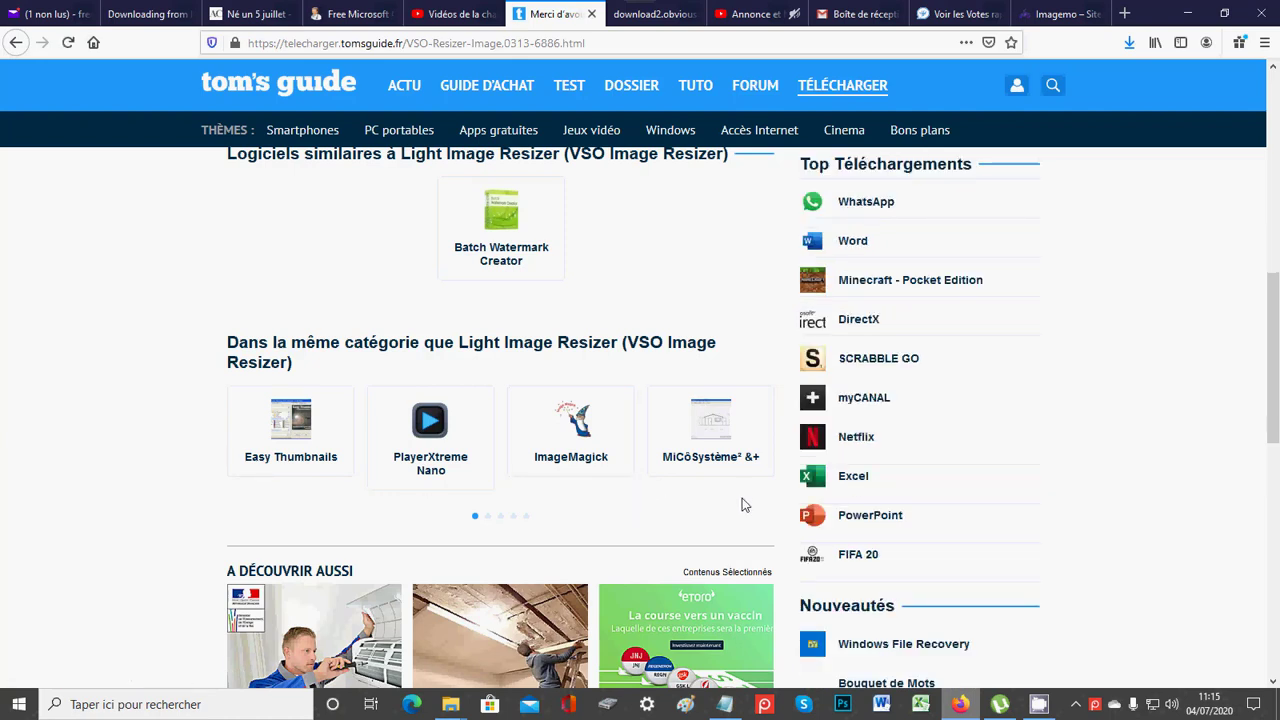
Look over the rest of the thank-you page and the installer's download tab, and minimise the browser to show the desktop.
{"action": "scroll", "coordinate": [741, 505], "scroll_direction": "down", "scroll_amount": 4}
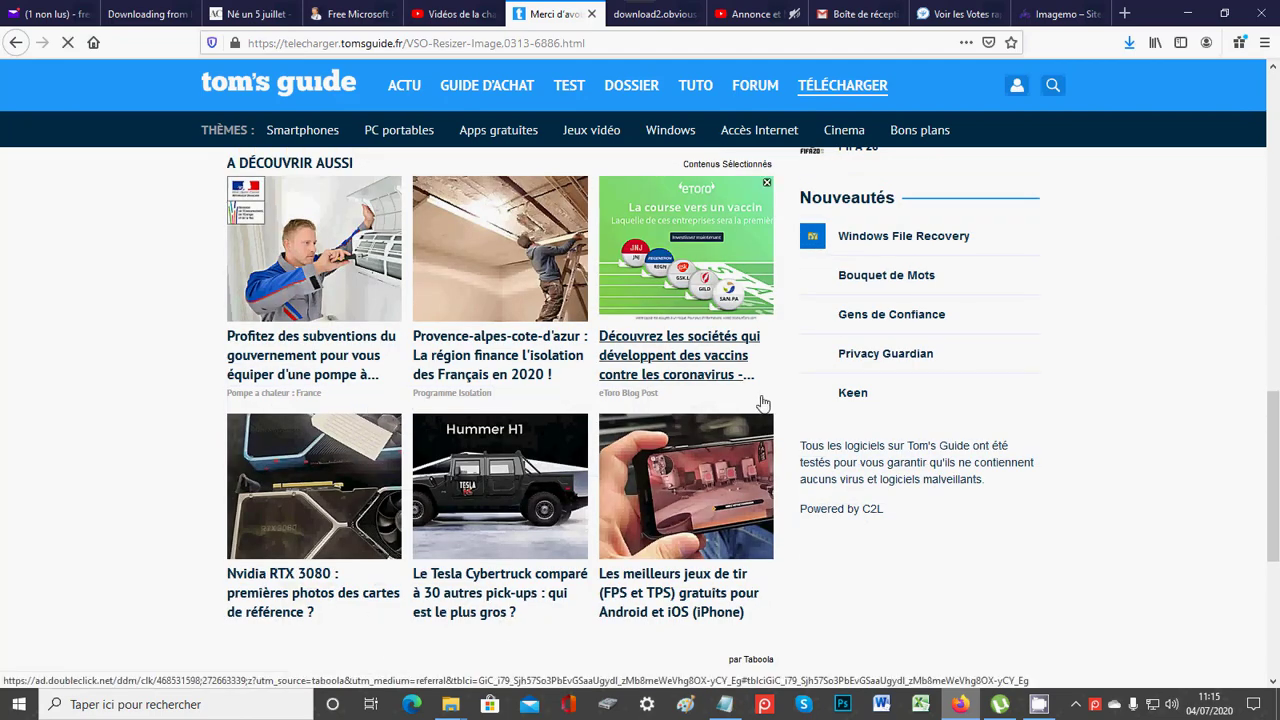
{"action": "scroll", "coordinate": [762, 403], "scroll_direction": "up", "scroll_amount": 6}
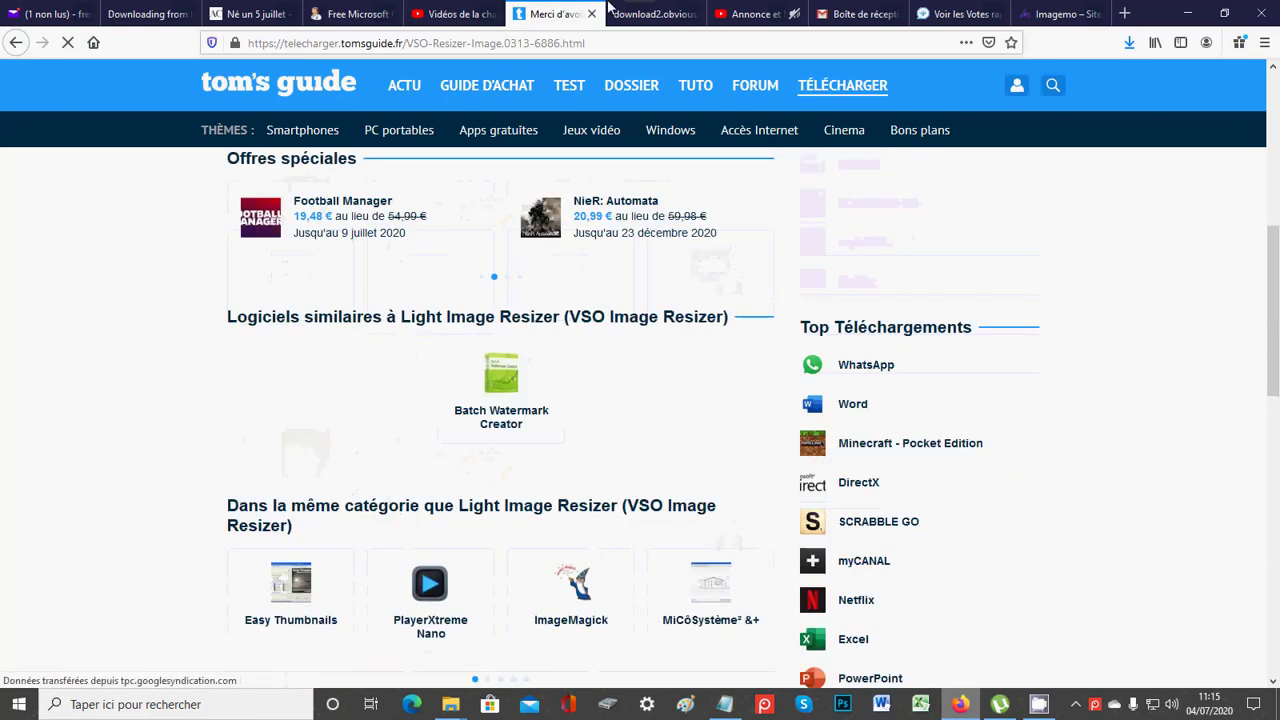
{"action": "left_click", "coordinate": [646, 17]}
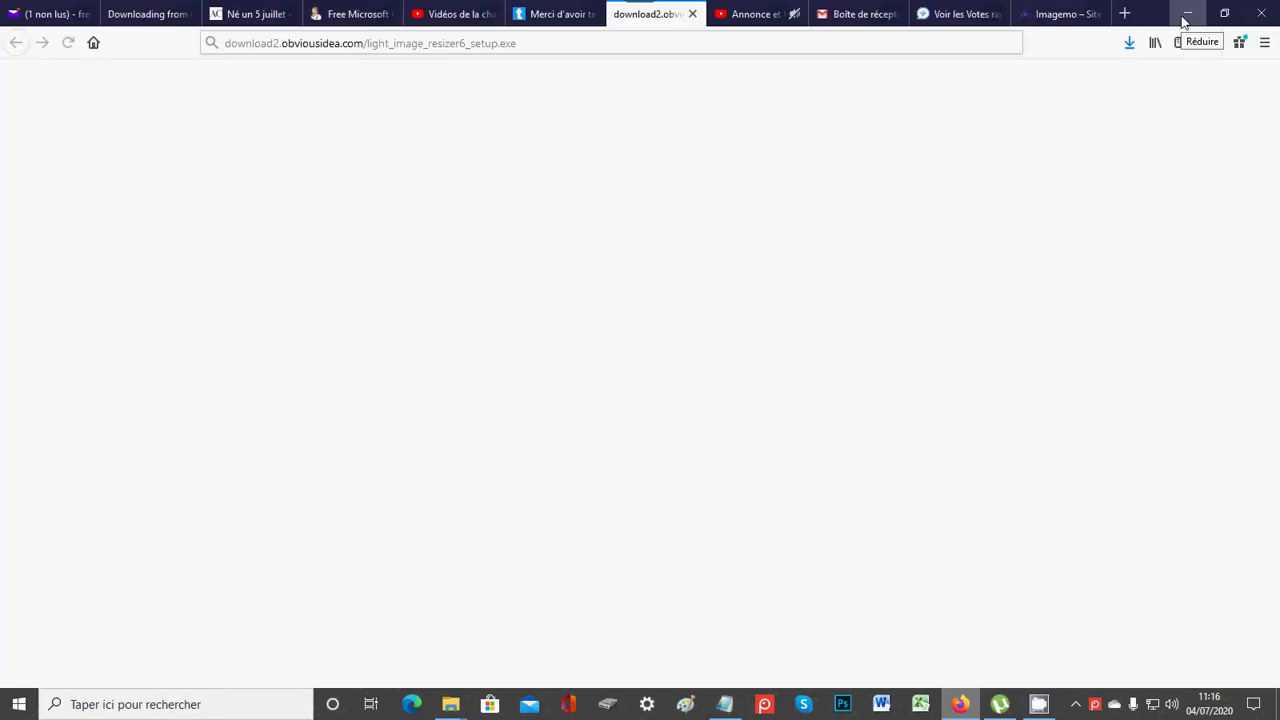
{"action": "left_click", "coordinate": [1183, 17]}
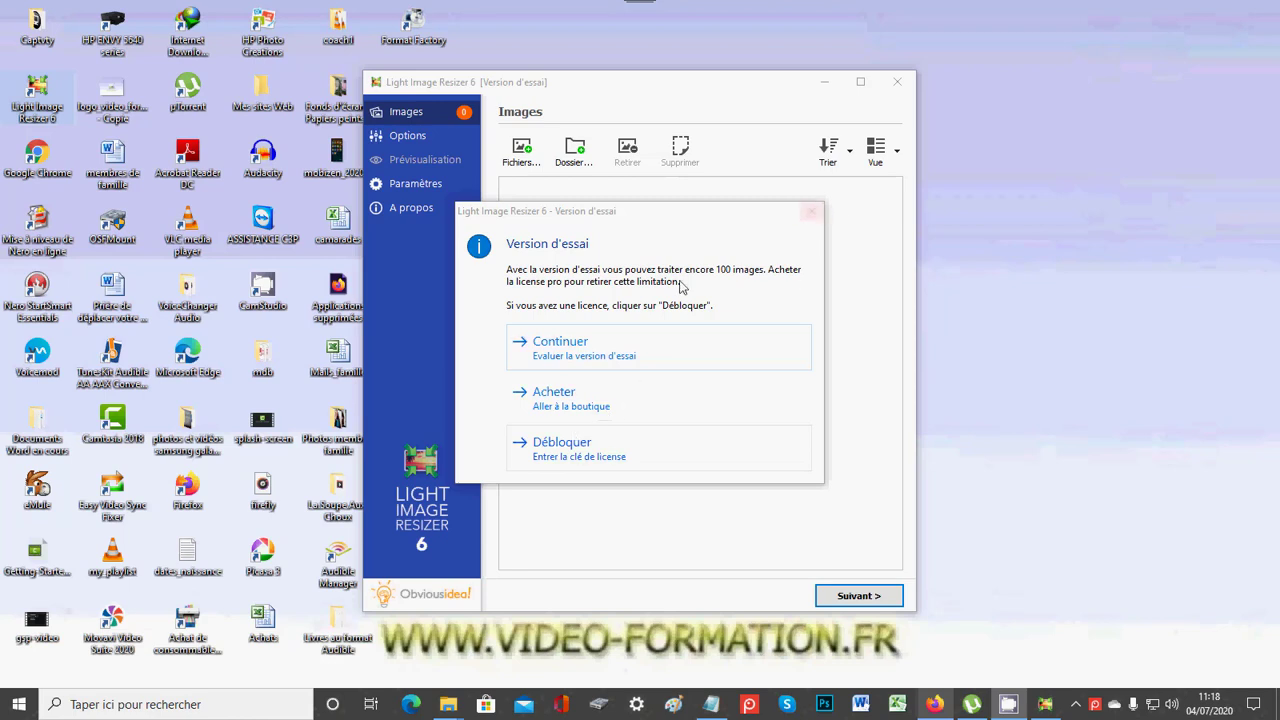
Continue with the trial version of Light Image Resizer 6 and open the licence purchase page from its About information.
{"action": "left_click", "coordinate": [630, 350]}
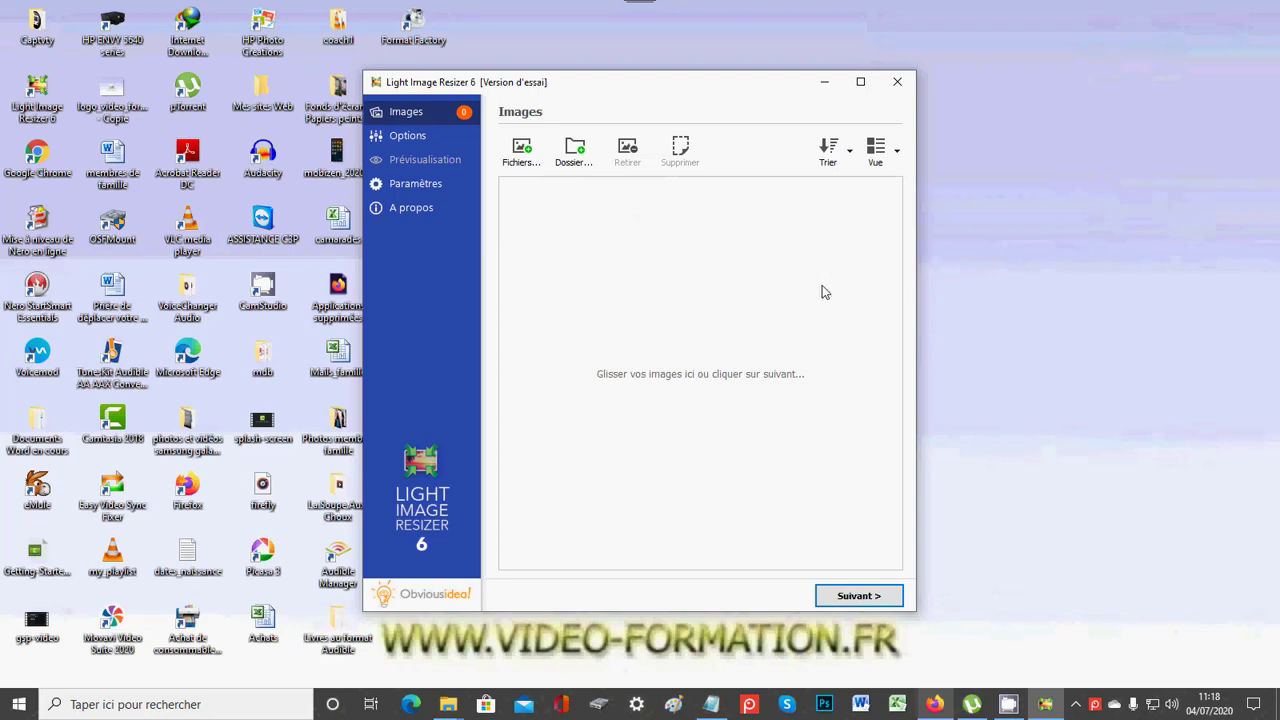
{"action": "left_click", "coordinate": [398, 210]}
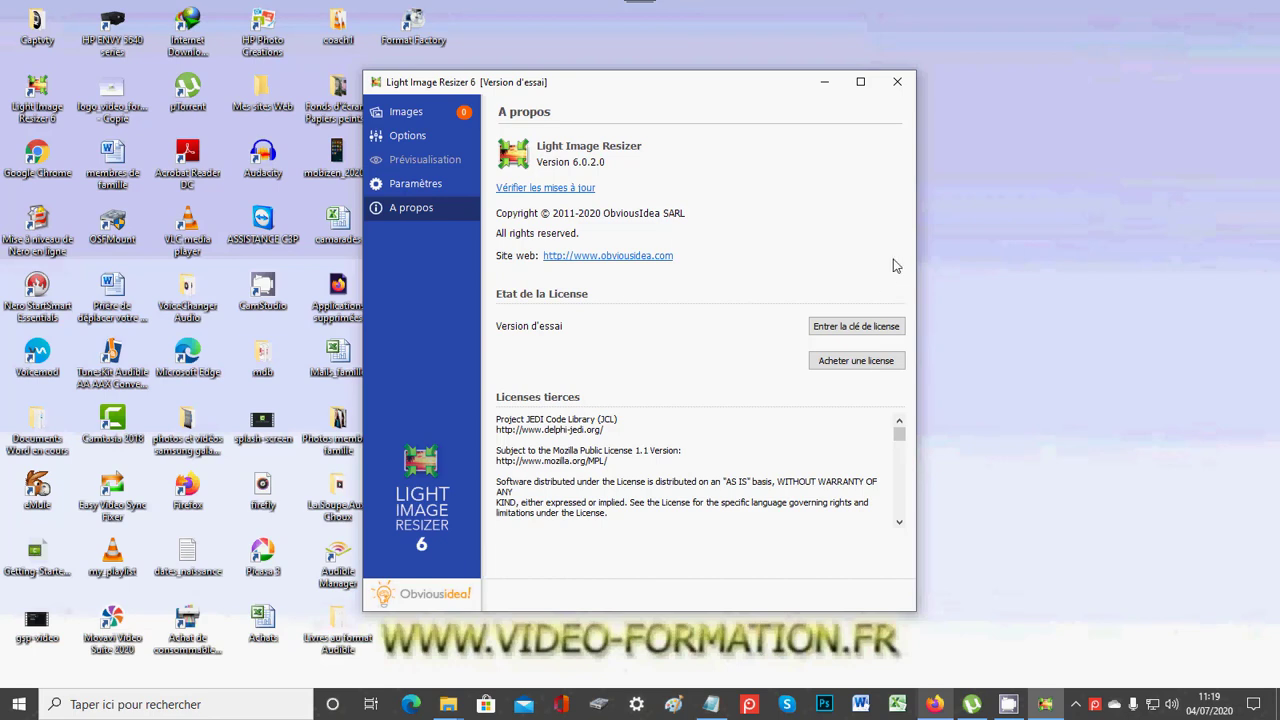
{"action": "left_click", "coordinate": [853, 366]}
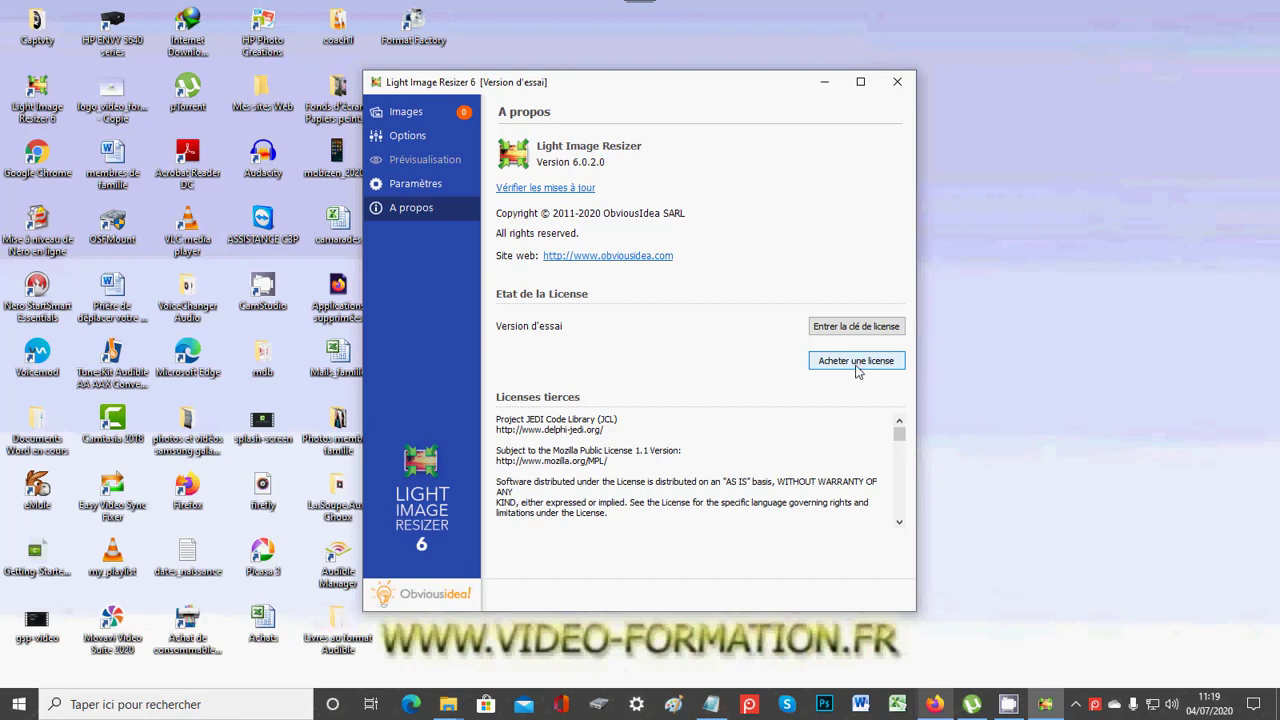
{"action": "left_click", "coordinate": [857, 371]}
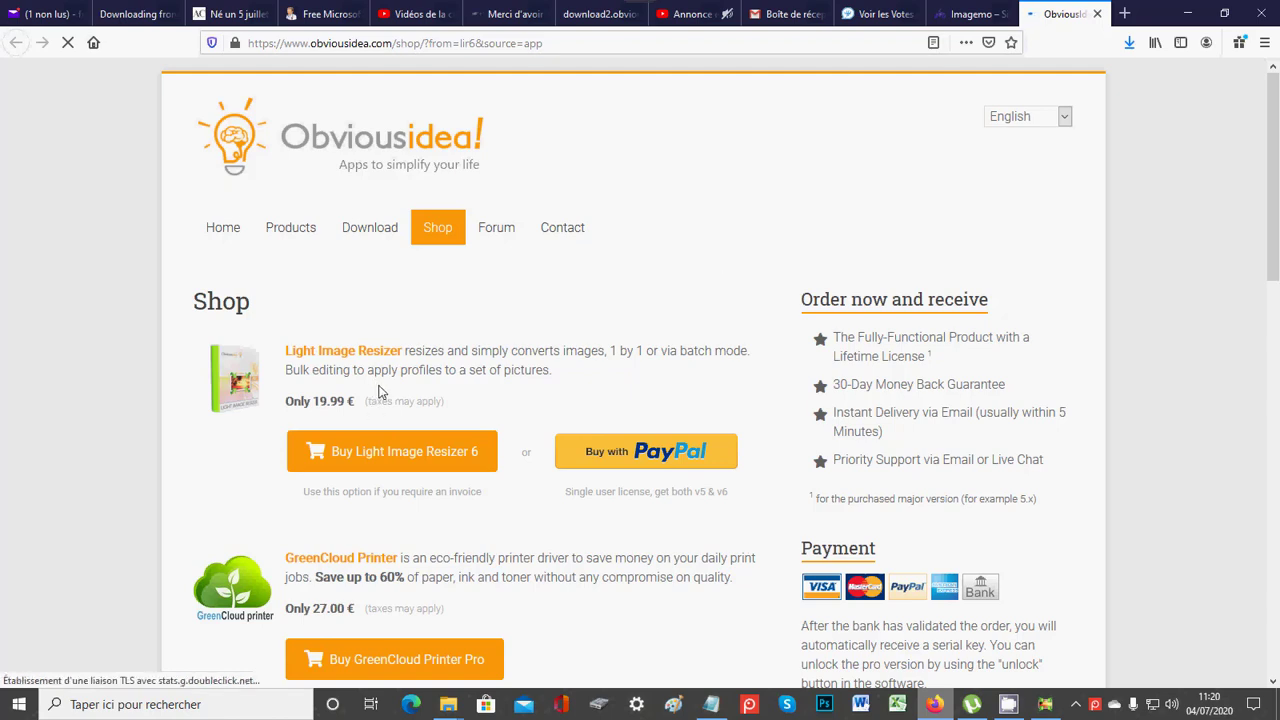
Examine the Obviousidea shop page for product prices, order benefits, payment methods, refunds and enterprise licences, and return to its start.
{"action": "scroll", "coordinate": [378, 390], "scroll_direction": "down", "scroll_amount": 1}
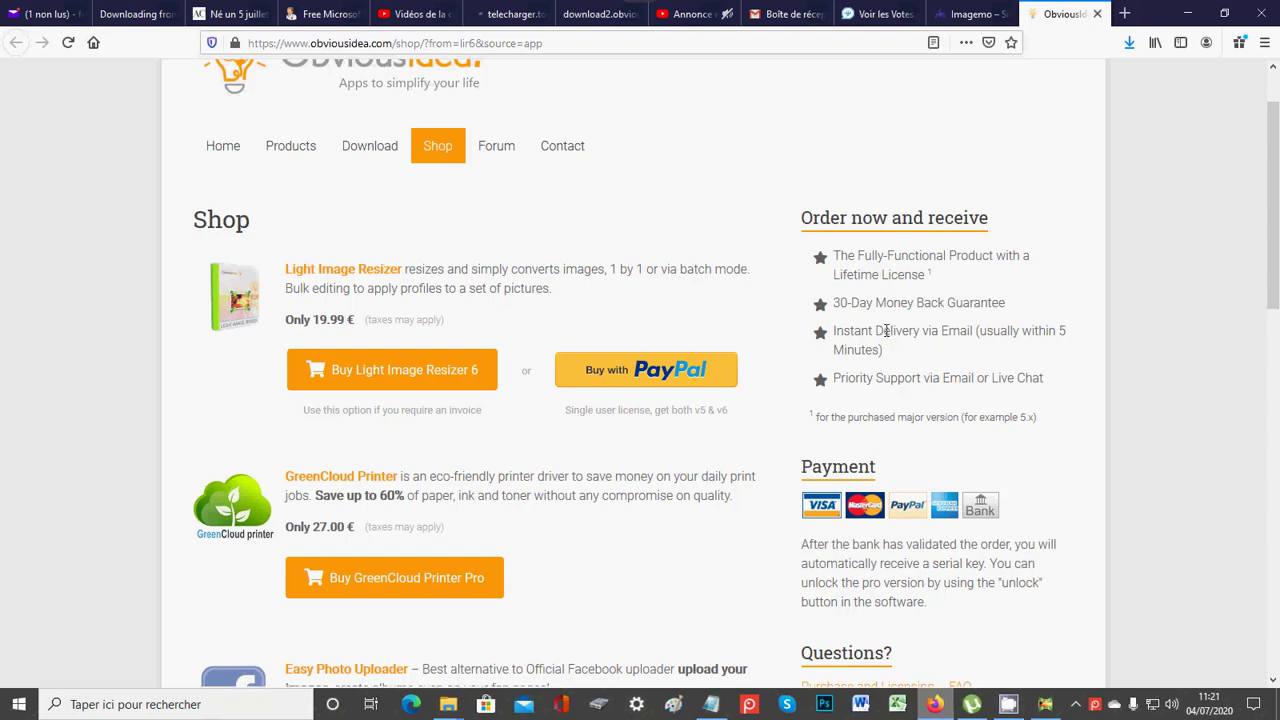
{"action": "scroll", "coordinate": [884, 328], "scroll_direction": "down", "scroll_amount": 1}
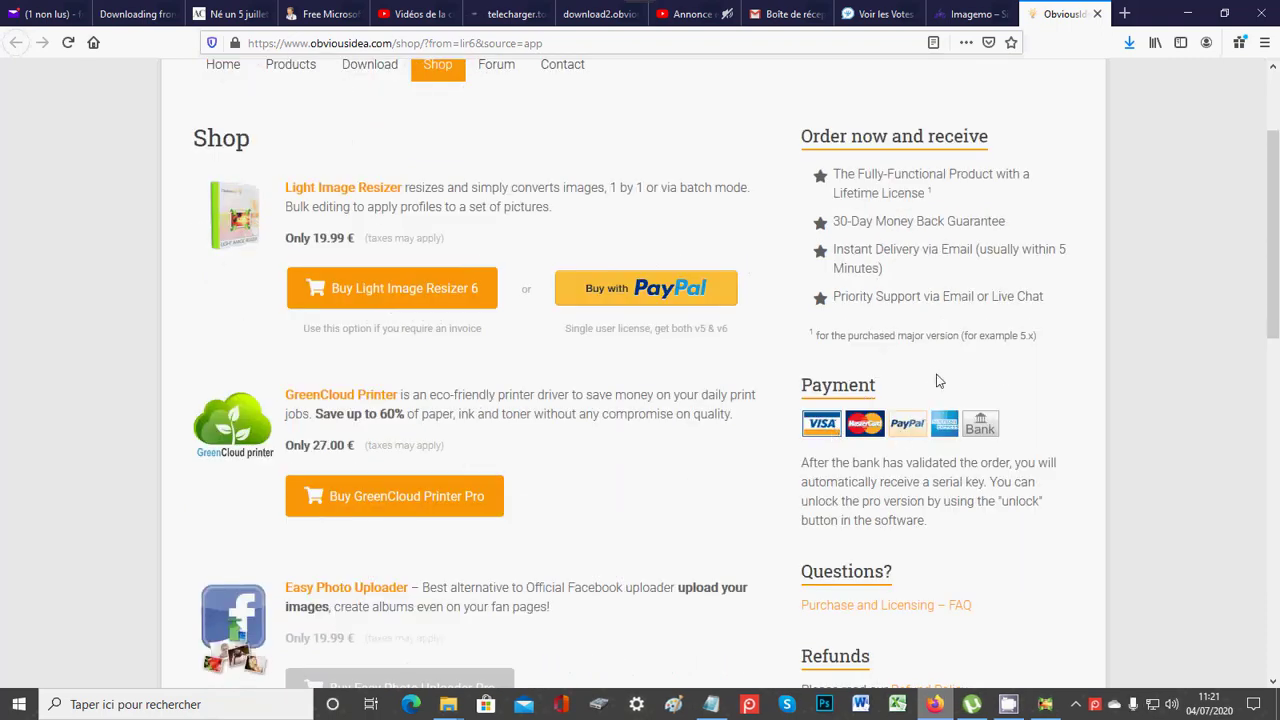
{"action": "scroll", "coordinate": [820, 330], "scroll_direction": "down", "scroll_amount": 3}
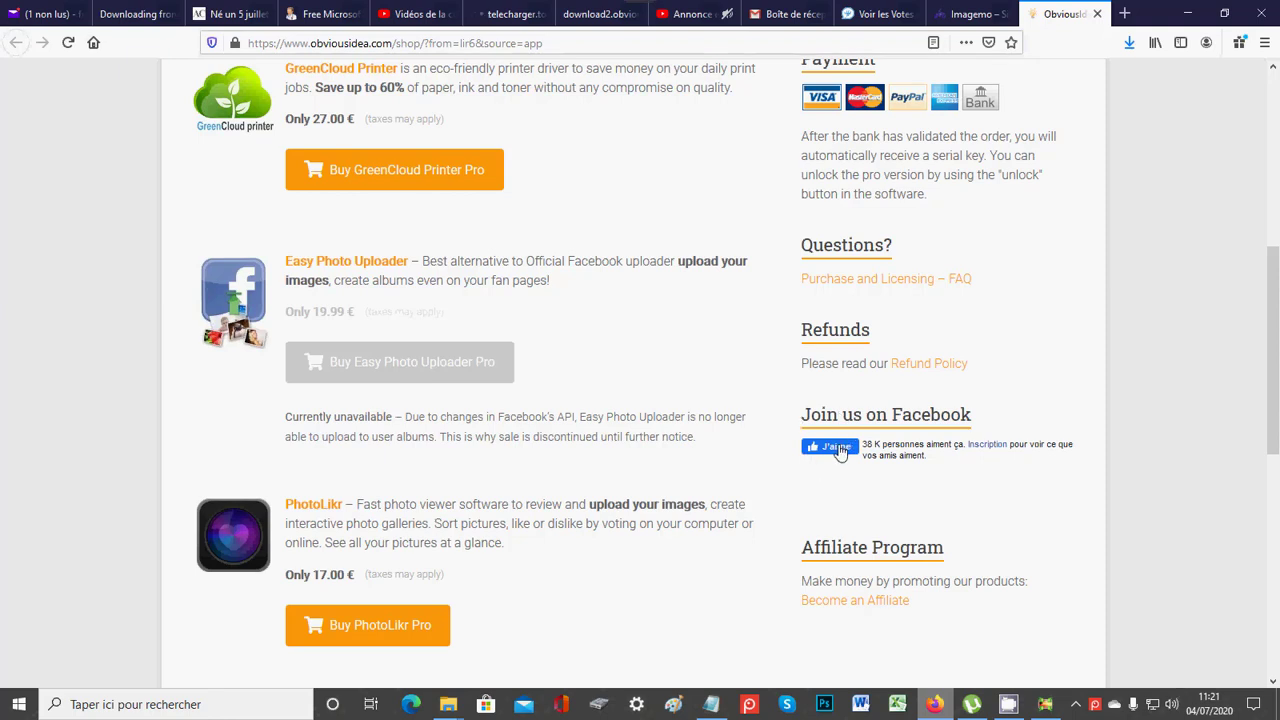
{"action": "scroll", "coordinate": [840, 452], "scroll_direction": "down", "scroll_amount": 4}
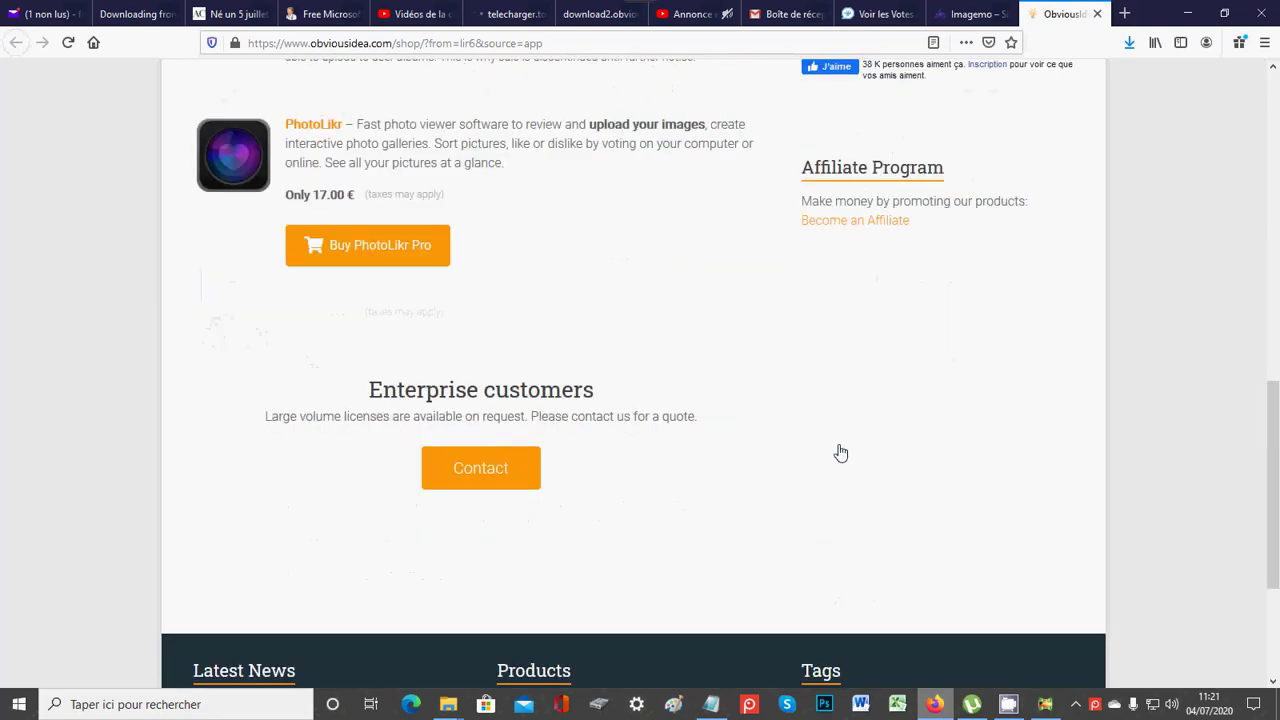
{"action": "scroll", "coordinate": [840, 453], "scroll_direction": "down", "scroll_amount": 2}
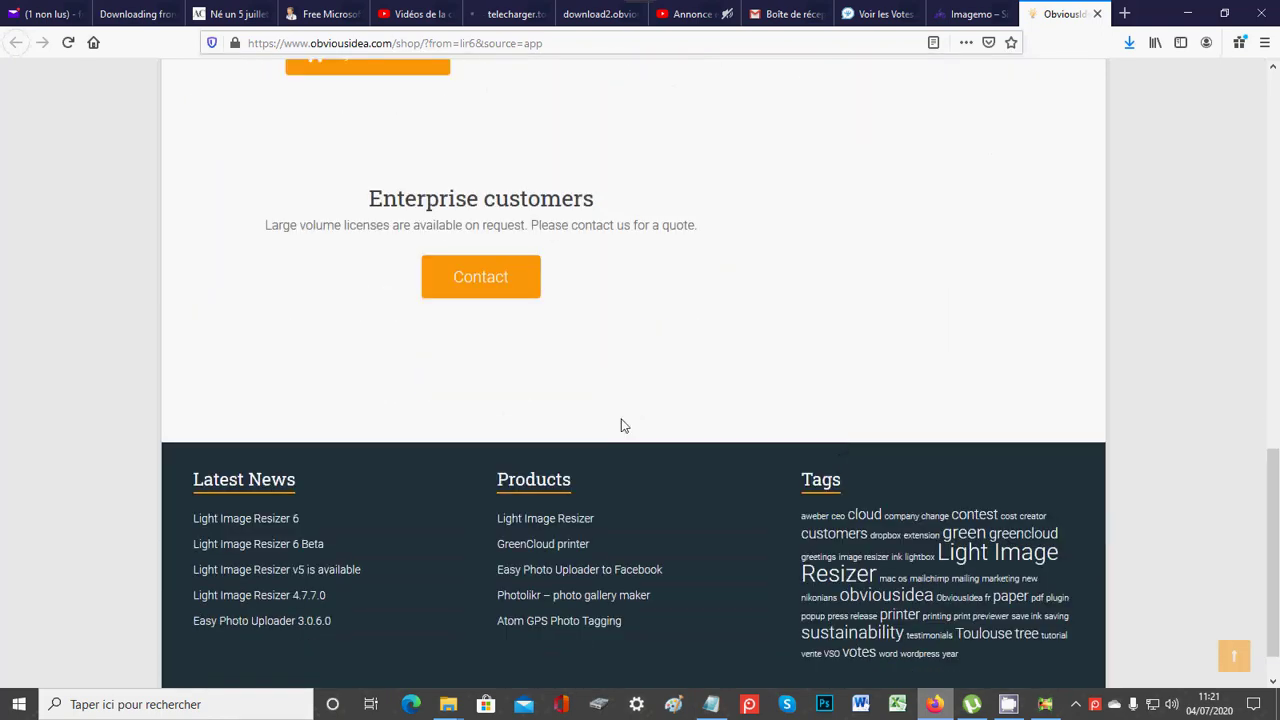
{"action": "scroll", "coordinate": [504, 480], "scroll_direction": "down", "scroll_amount": 1}
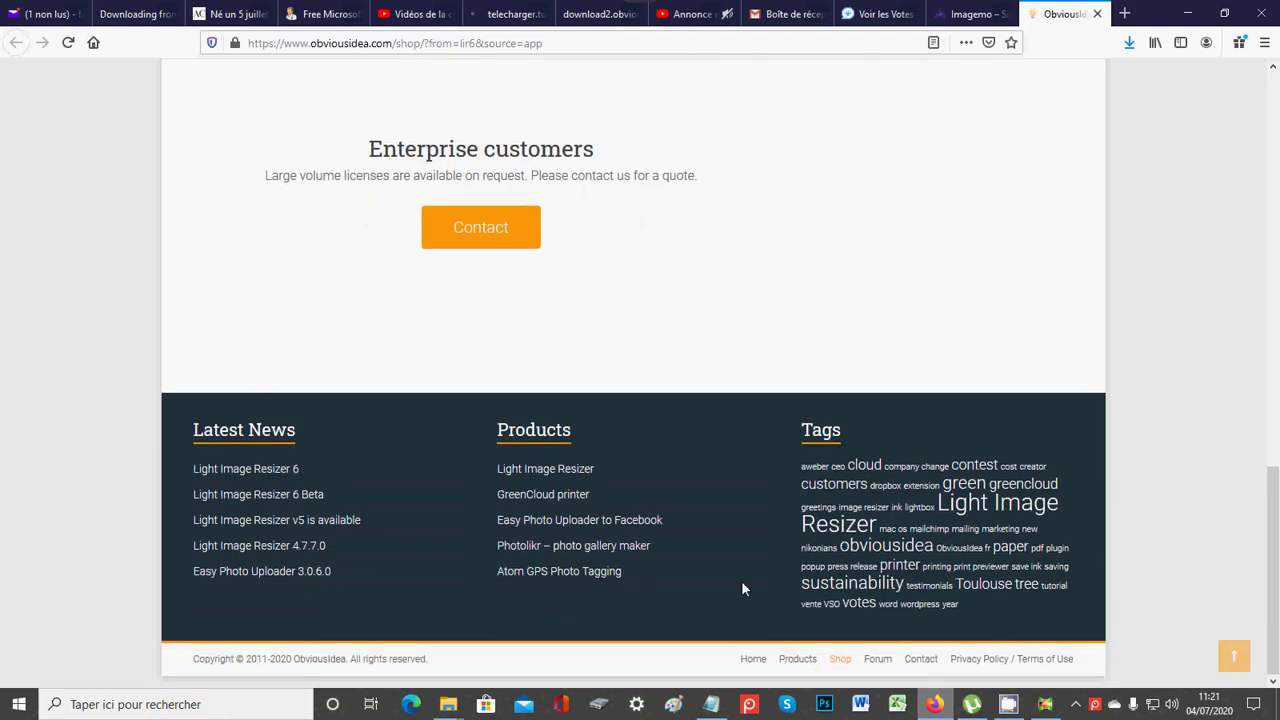
{"action": "scroll", "coordinate": [961, 435], "scroll_direction": "up", "scroll_amount": 2}
{"action": "scroll", "coordinate": [961, 435], "scroll_direction": "up", "scroll_amount": 10}
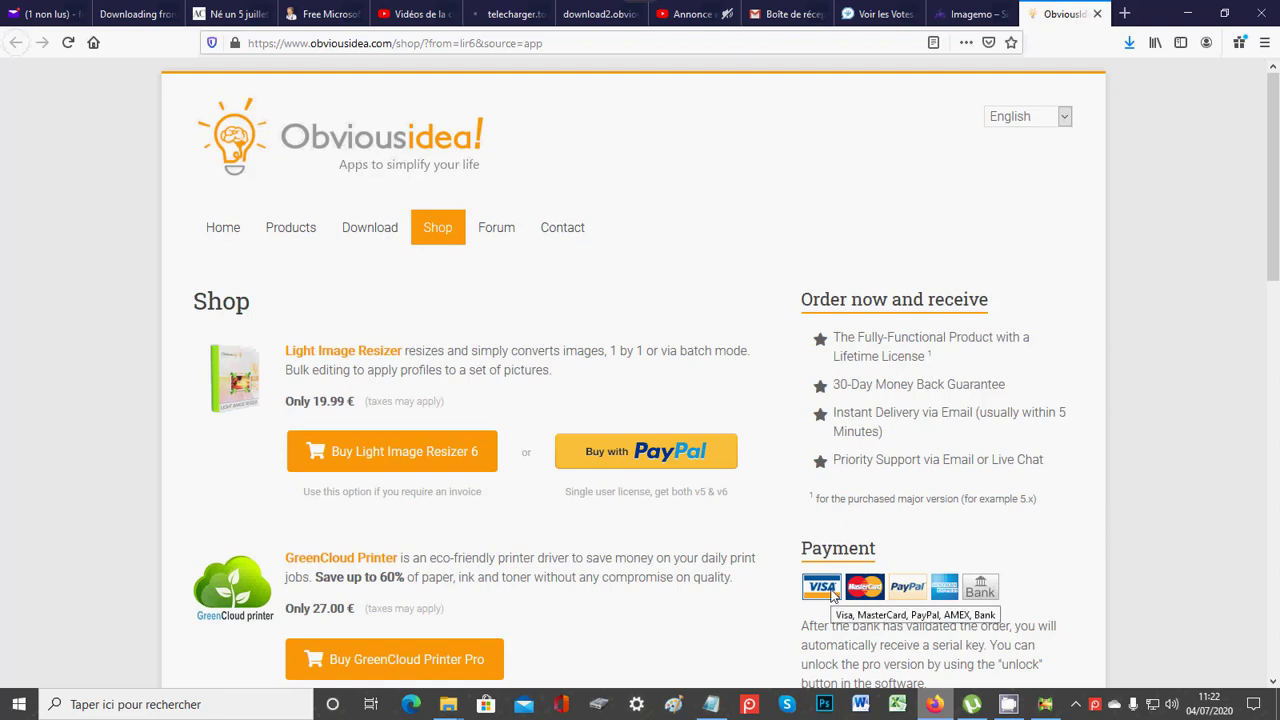
Switch the Obviousidea shop page's language to Français.
{"action": "left_click", "coordinate": [1065, 118]}
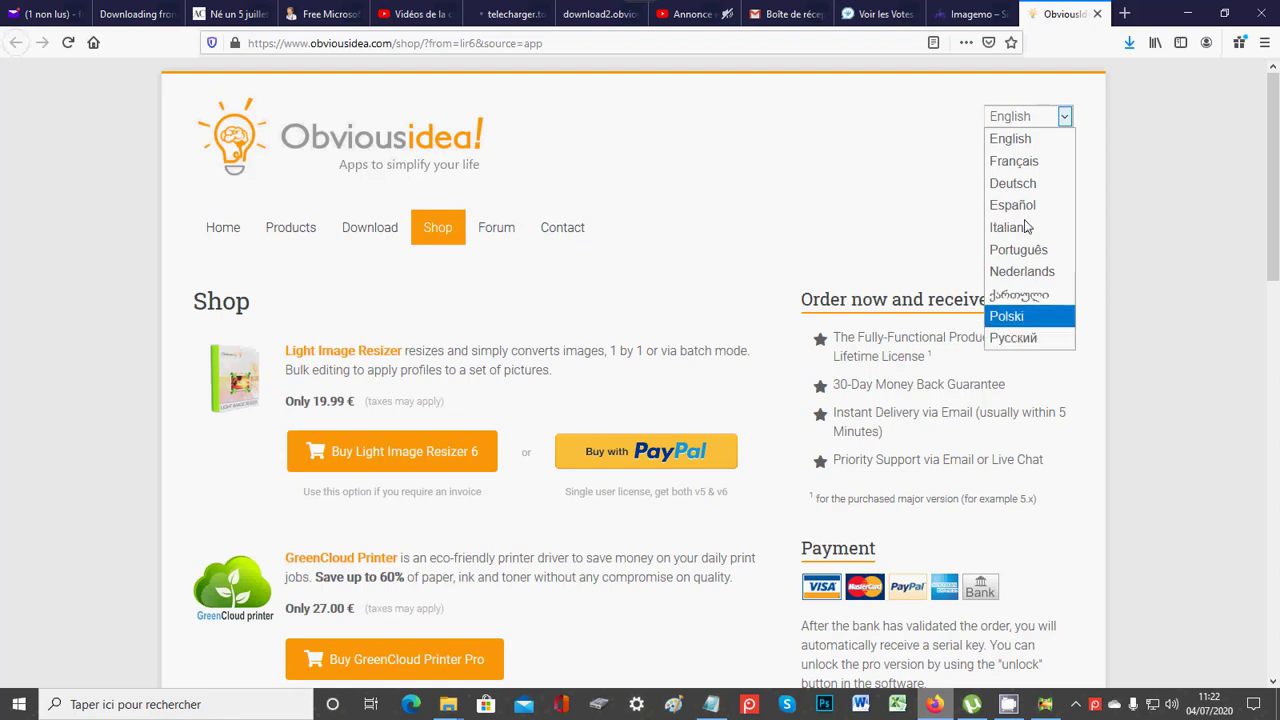
{"action": "left_click", "coordinate": [1013, 161]}
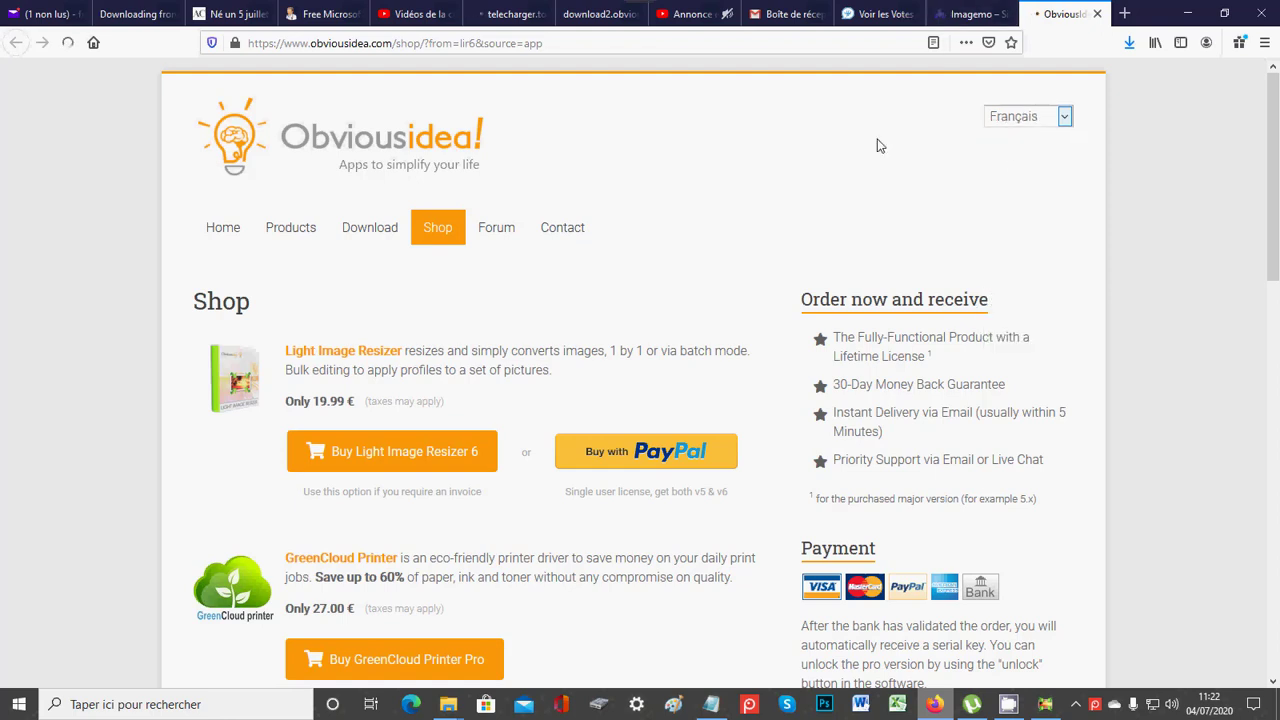